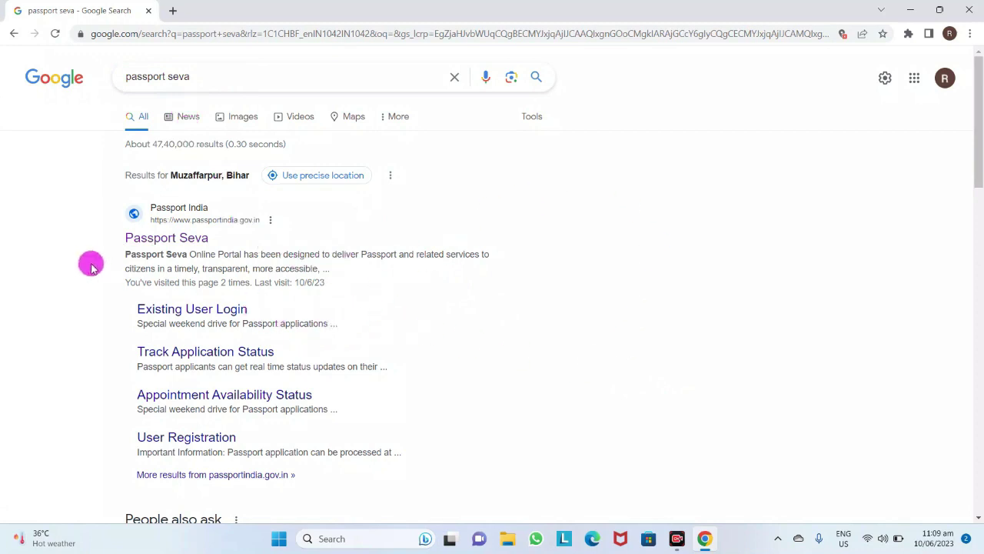
Open the Passport Seva site (passportindia.gov.in) from the Google results
drag(98, 242, 231, 249)
click(231, 246)
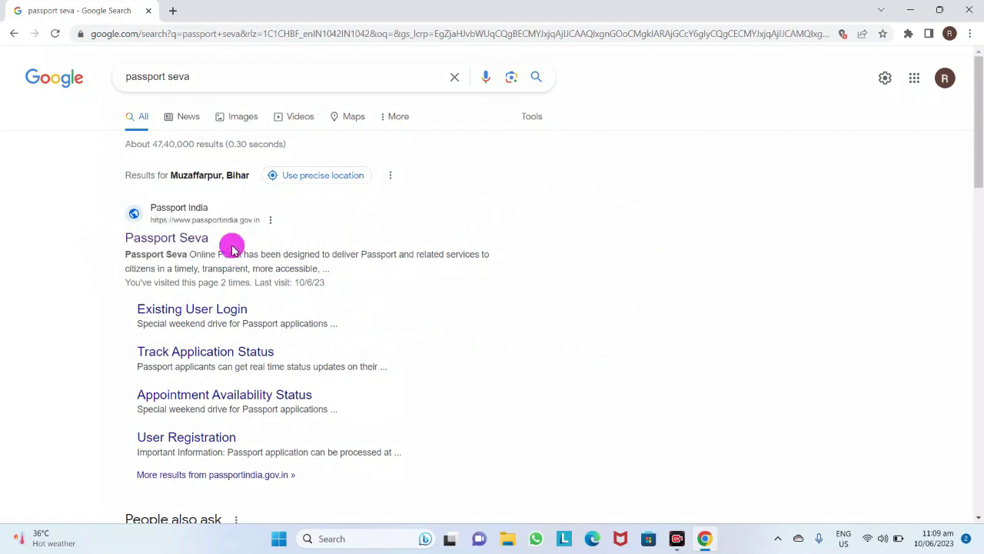
click(202, 217)
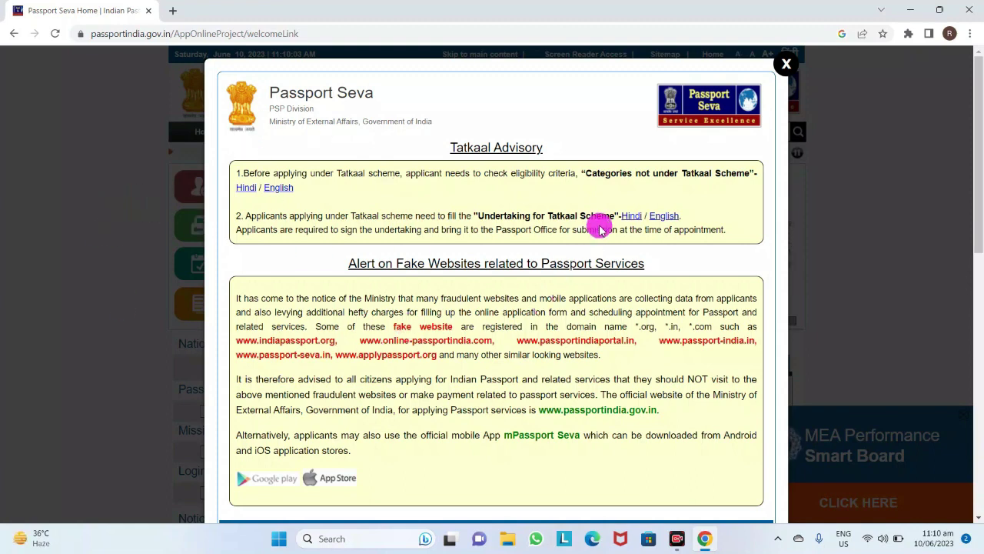
Close the Tatkaal Advisory notice and start a New User Registration
scroll(600, 228, down, 4)
scroll(598, 230, up, 4)
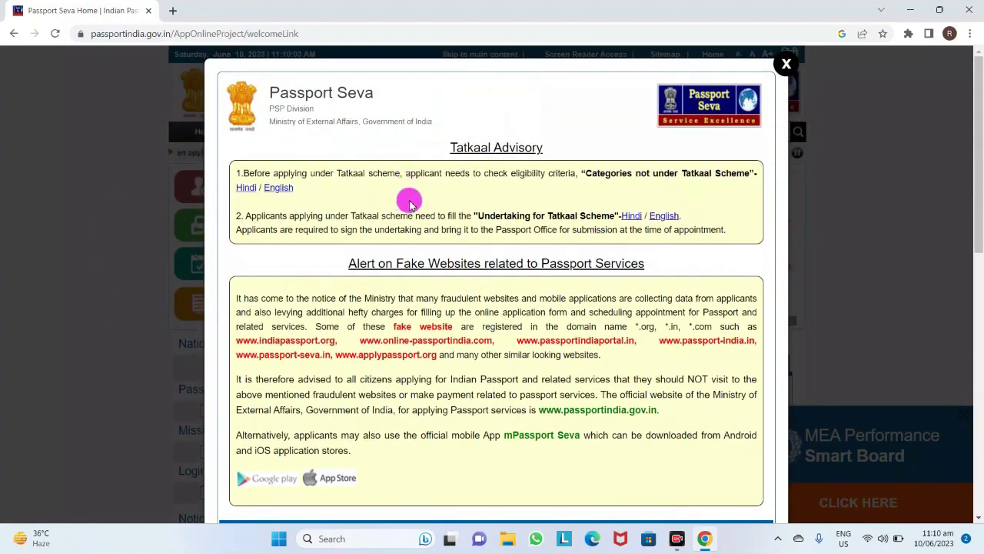
click(786, 63)
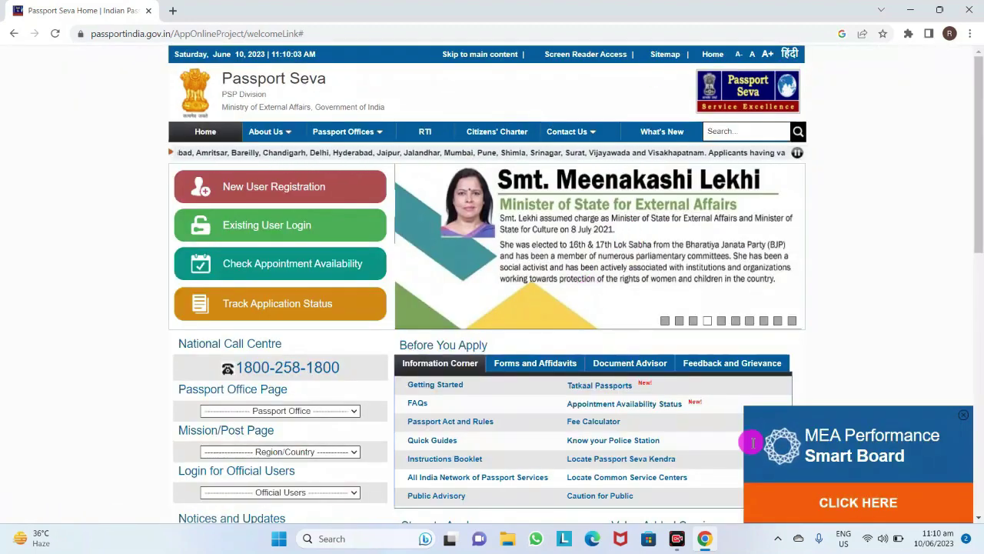
click(311, 196)
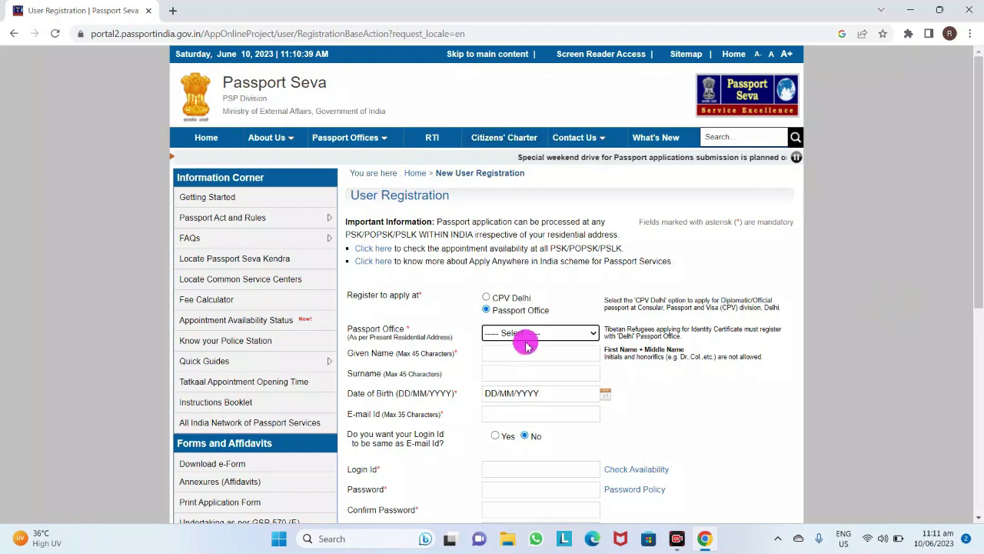
Choose Patna from the Passport Office list on the registration form
scroll(459, 336, down, 1)
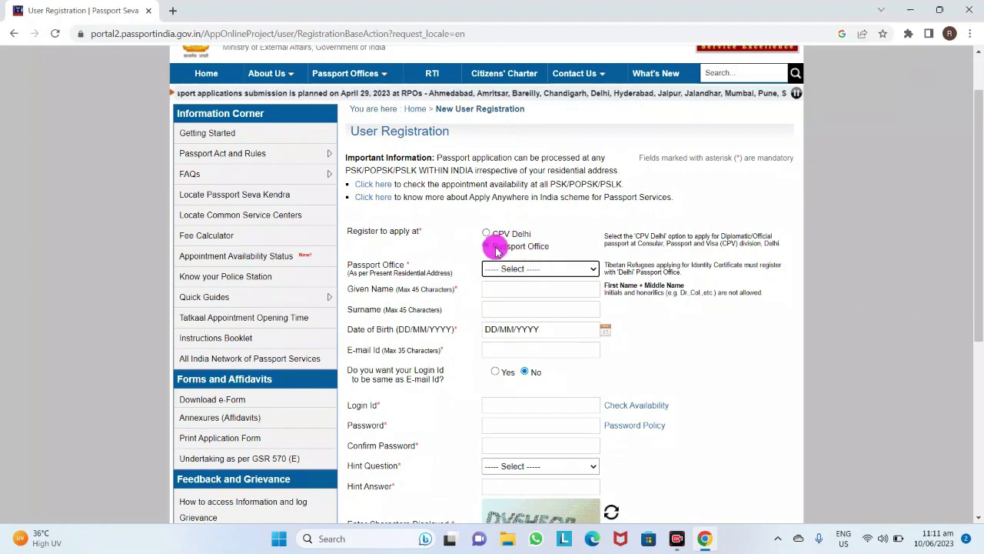
scroll(439, 292, up, 1)
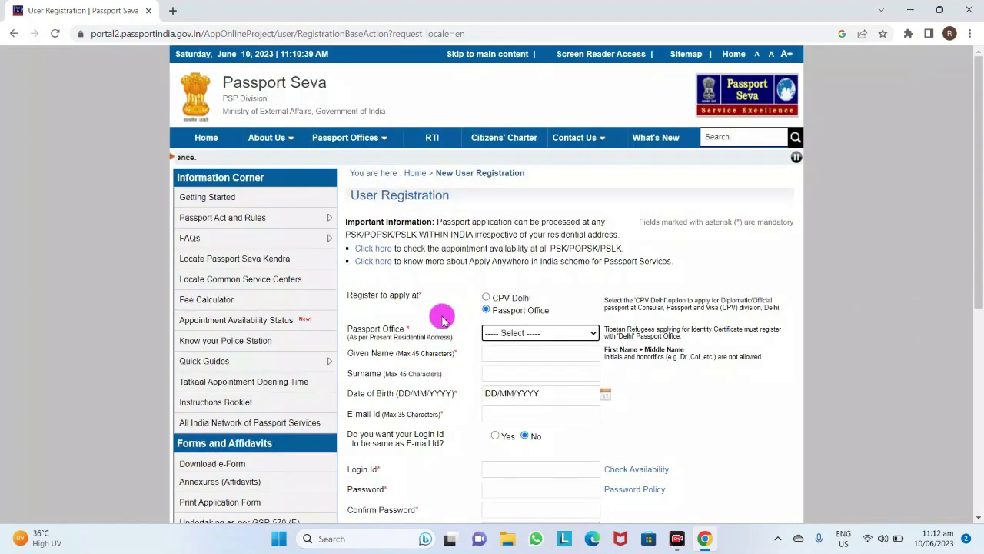
click(498, 337)
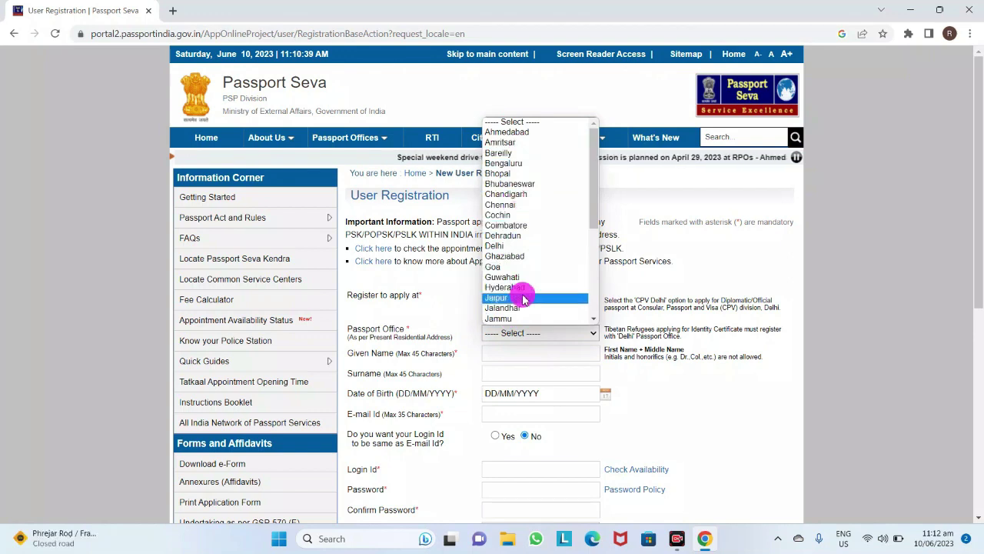
scroll(523, 299, down, 6)
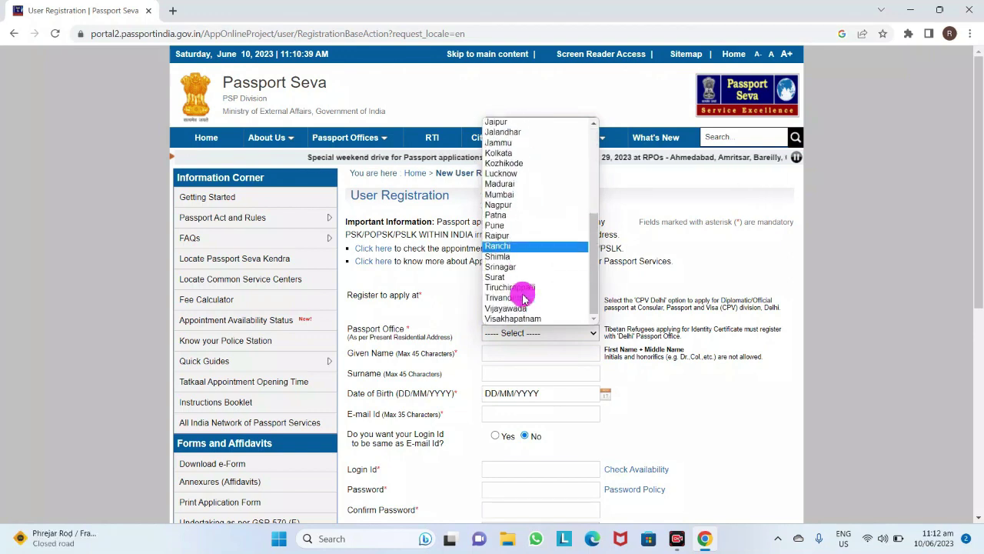
click(509, 218)
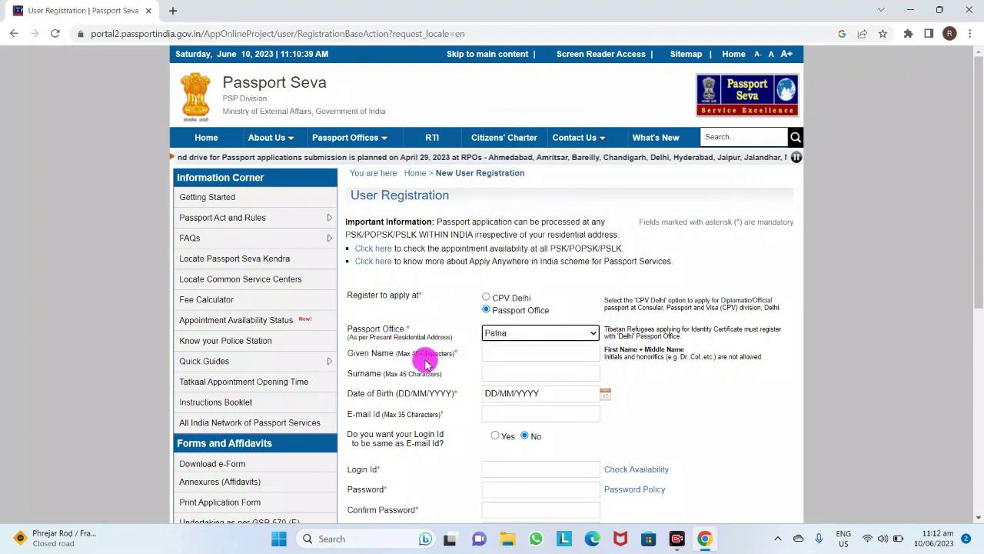
Enter the applicant's given name and surname, and pick the date of birth
click(508, 355)
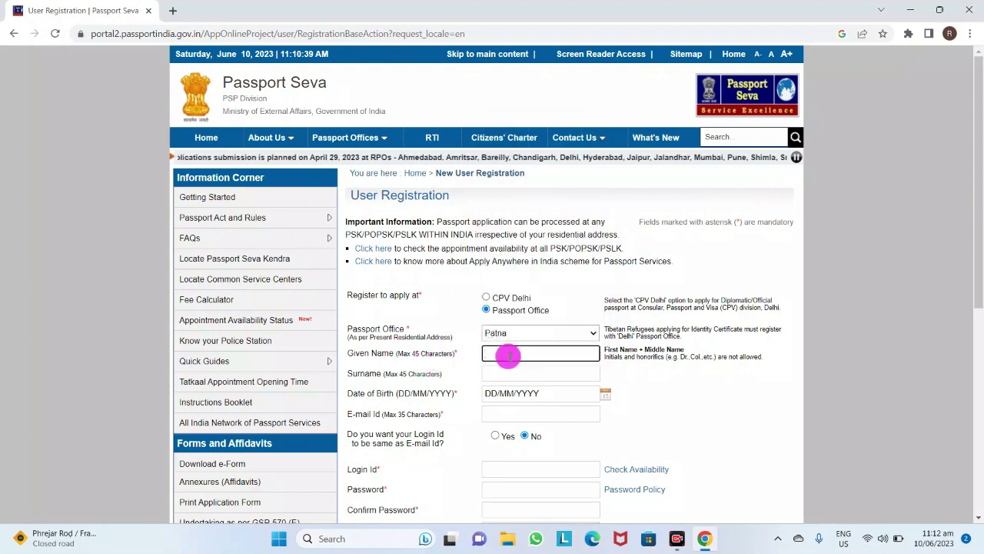
text(Raju)
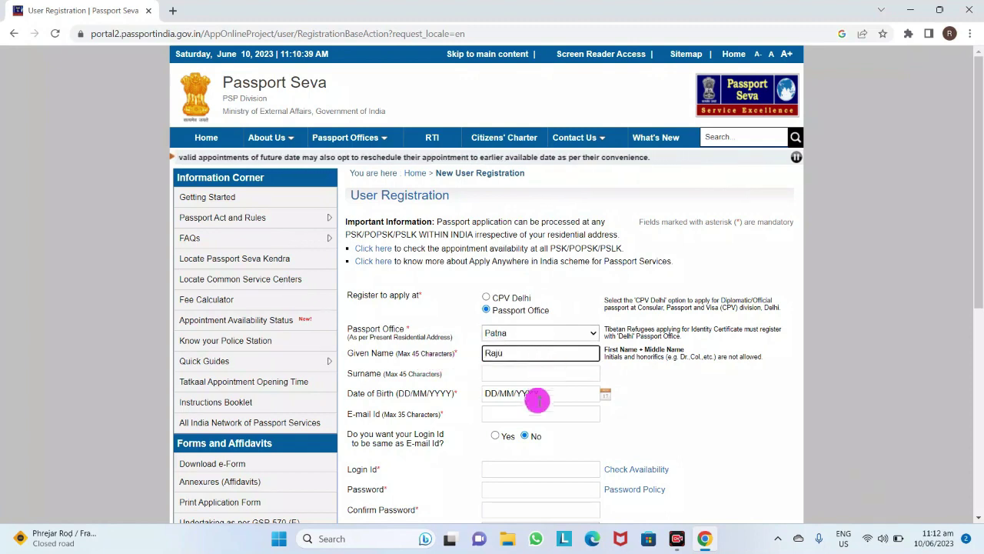
click(536, 373)
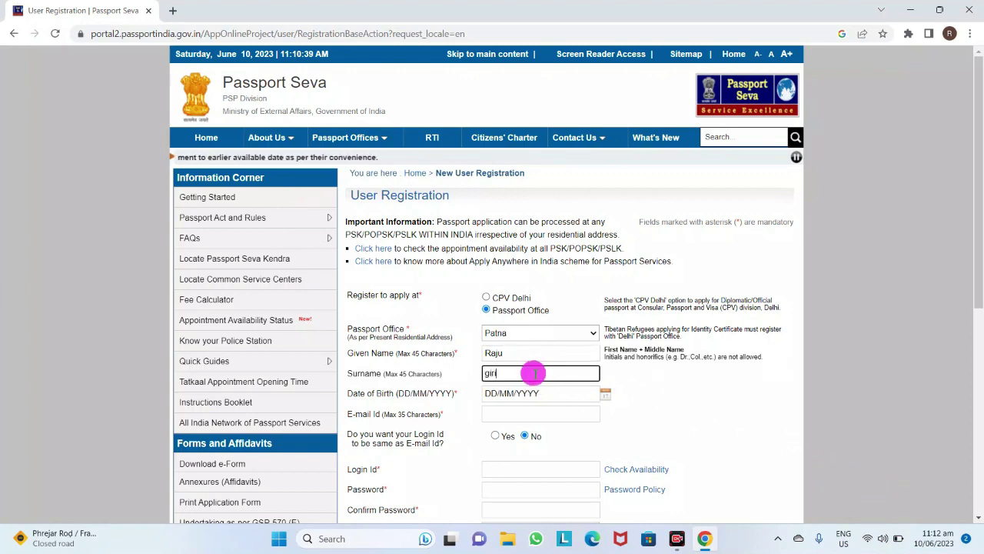
click(540, 393)
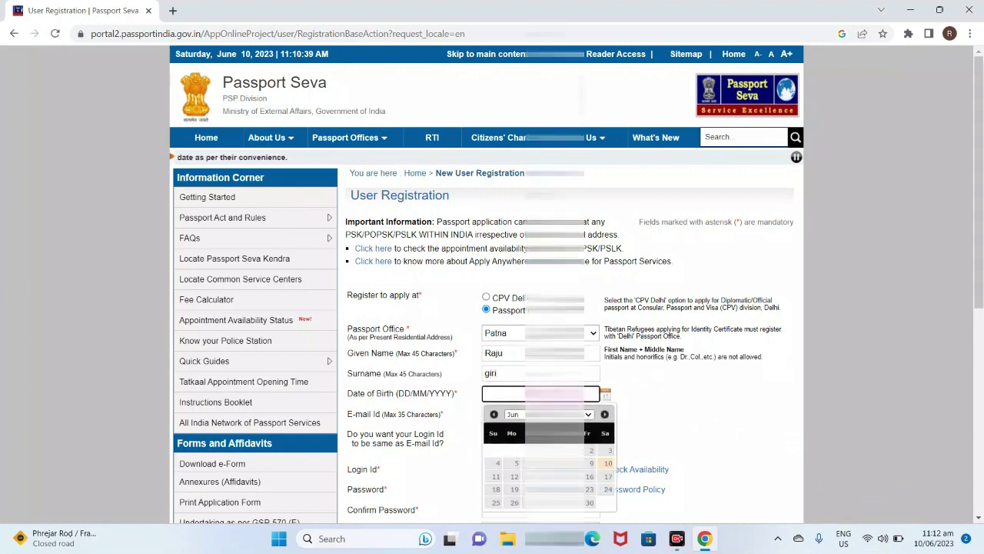
key(Tab)
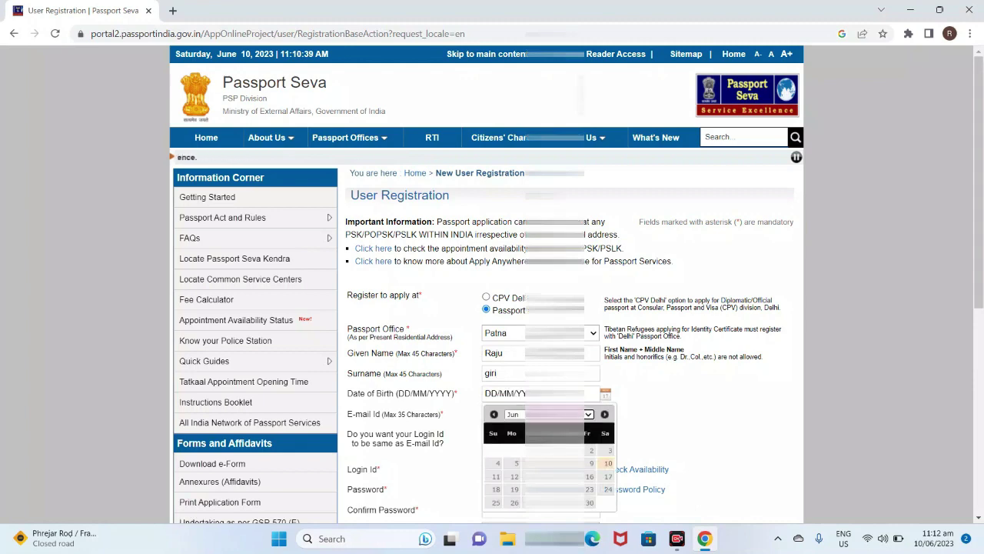
click(589, 249)
click(394, 416)
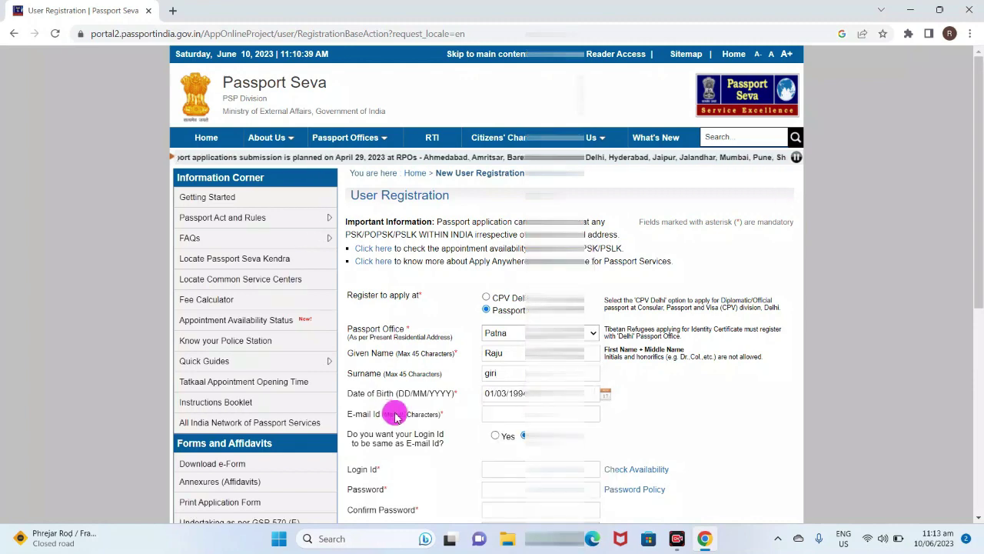
scroll(394, 414, down, 2)
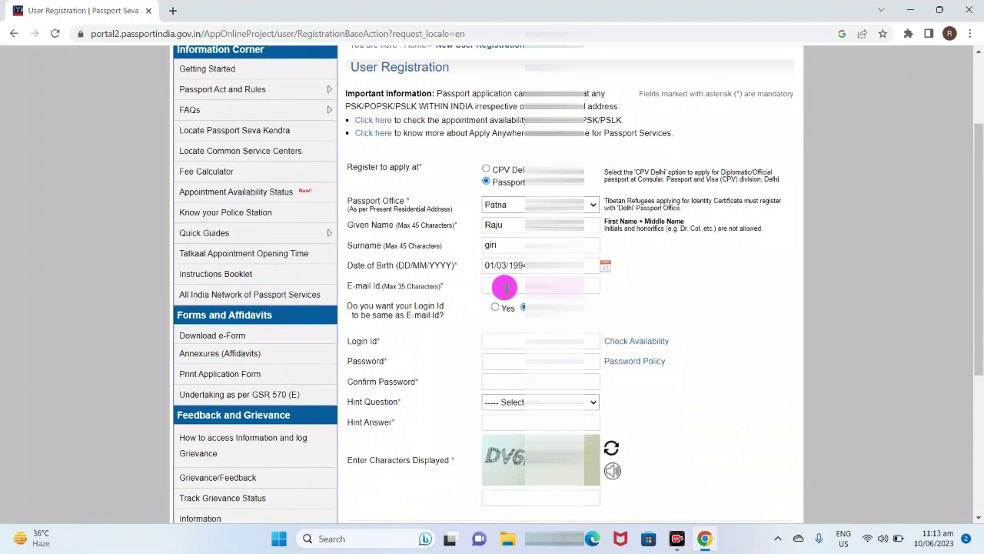
Autofill the e-mail address, reuse it as the Login Id, and check its availability
click(504, 287)
click(538, 315)
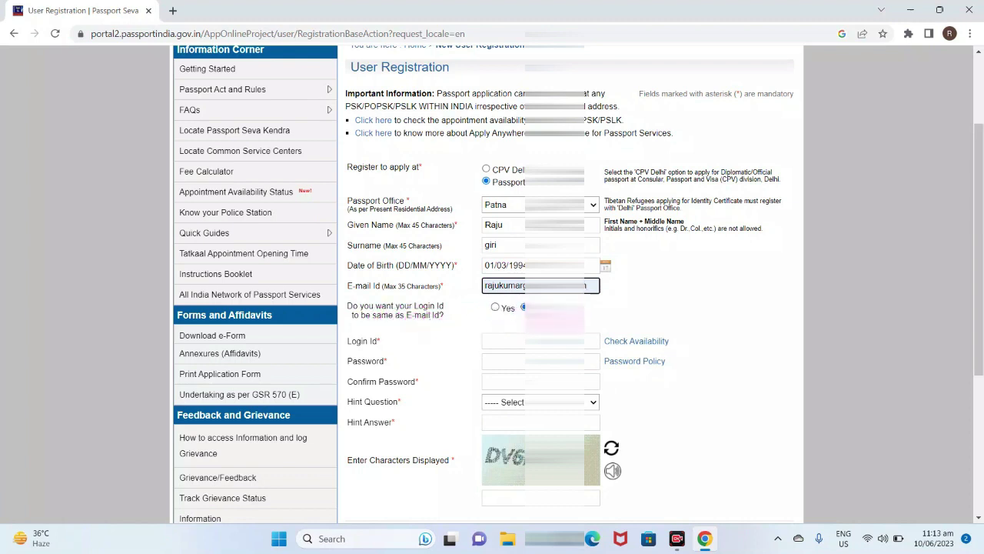
click(495, 308)
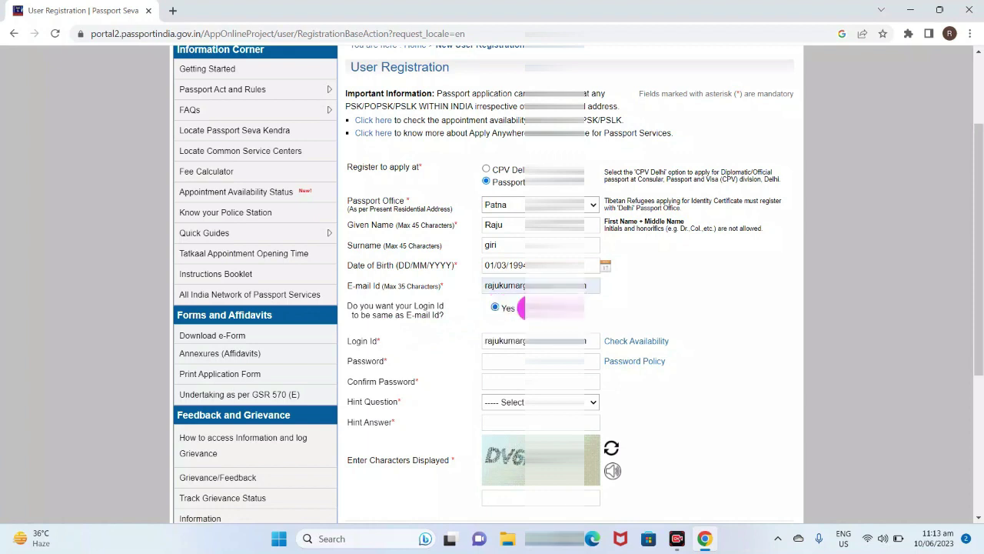
click(522, 307)
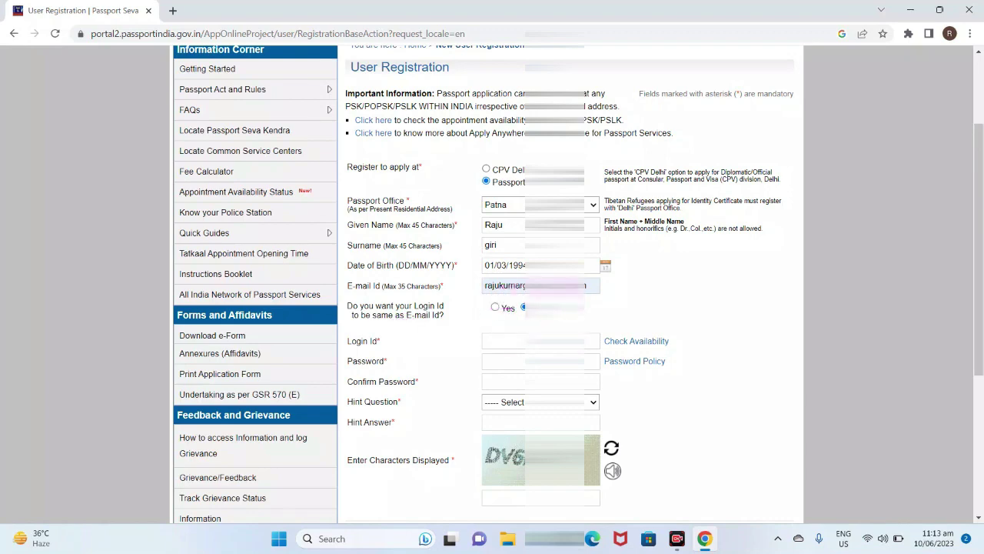
click(499, 306)
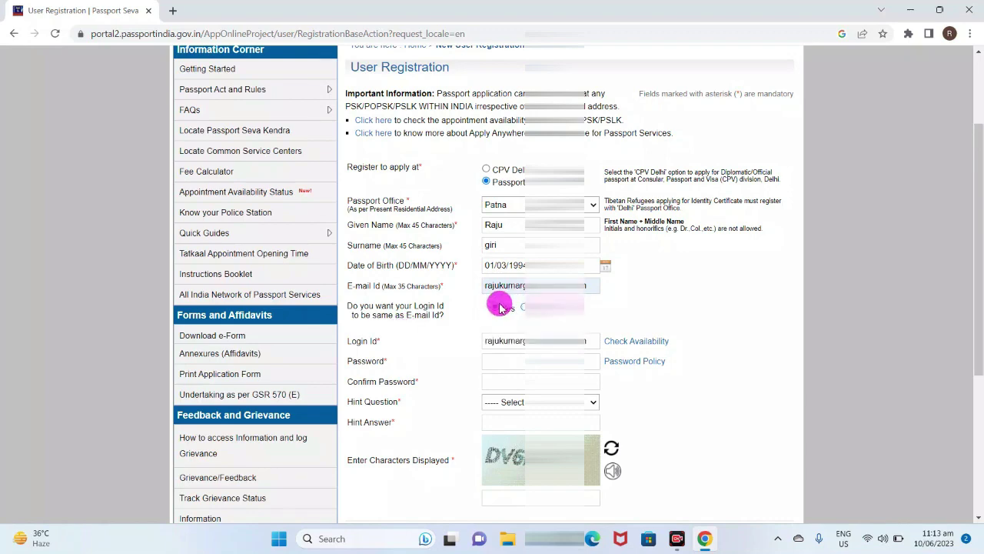
scroll(499, 311, down, 1)
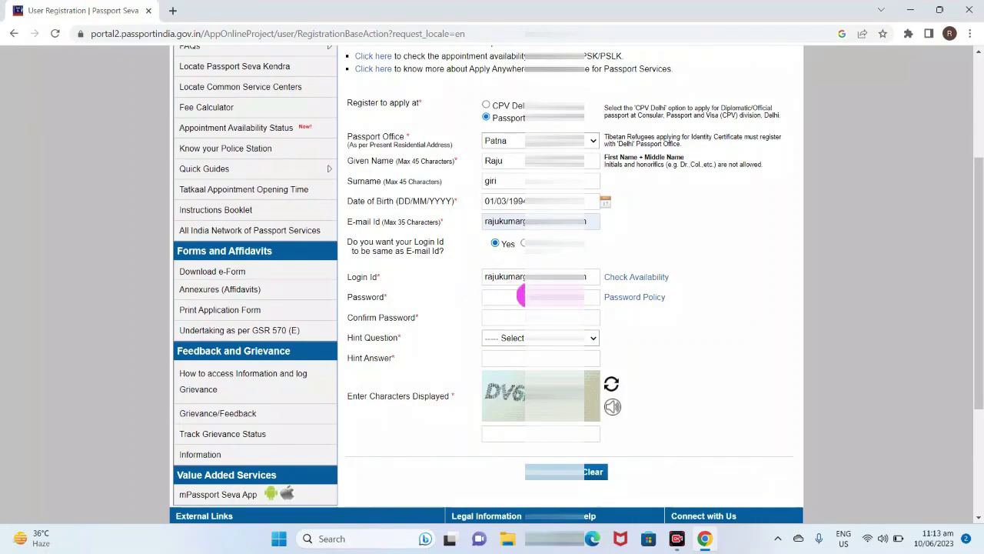
click(505, 286)
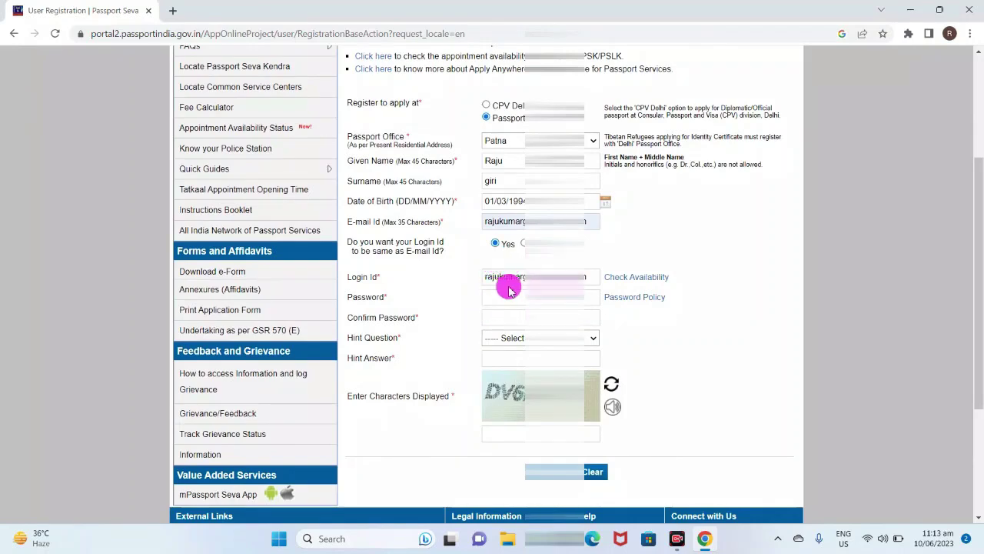
click(638, 280)
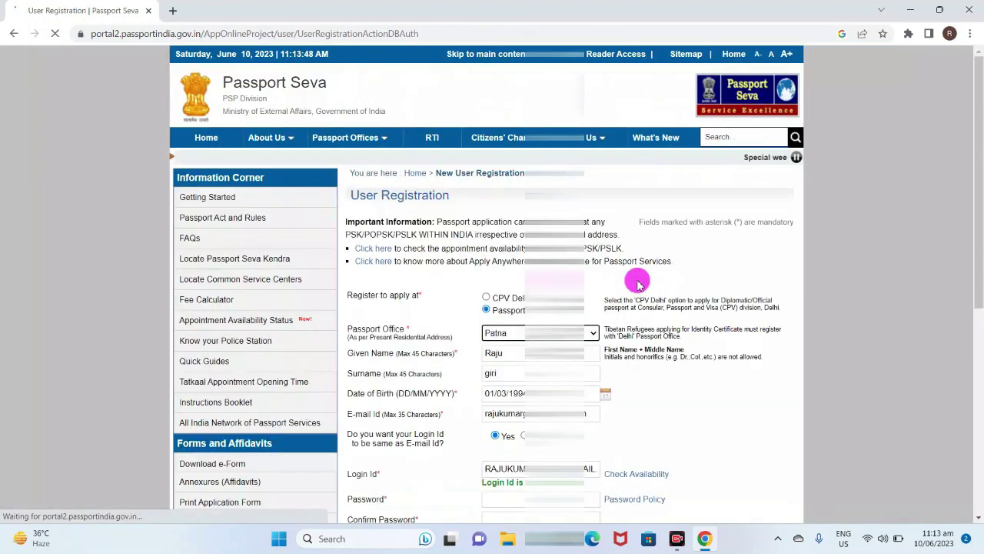
Fill in the password field and choose Birth City as the hint question with its answer
scroll(639, 283, down, 3)
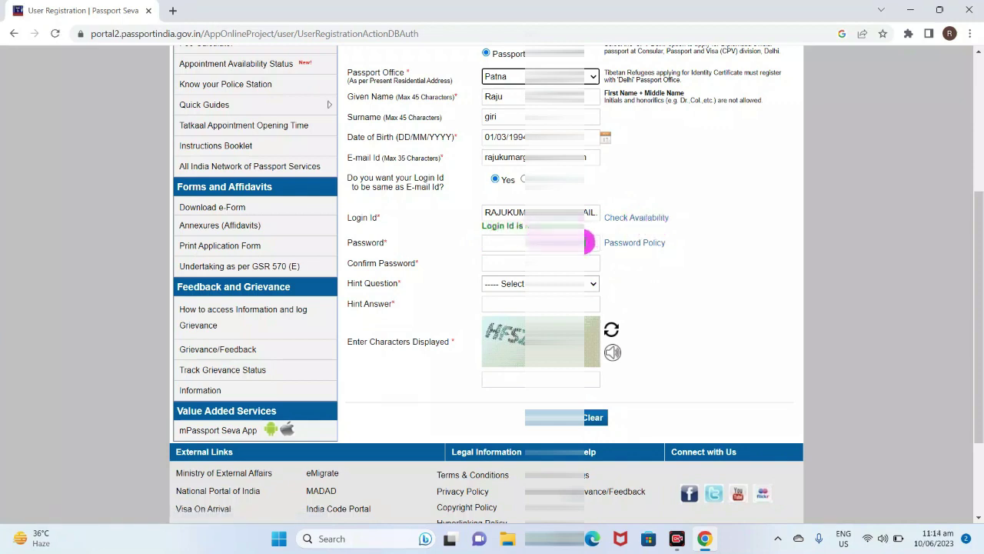
click(499, 243)
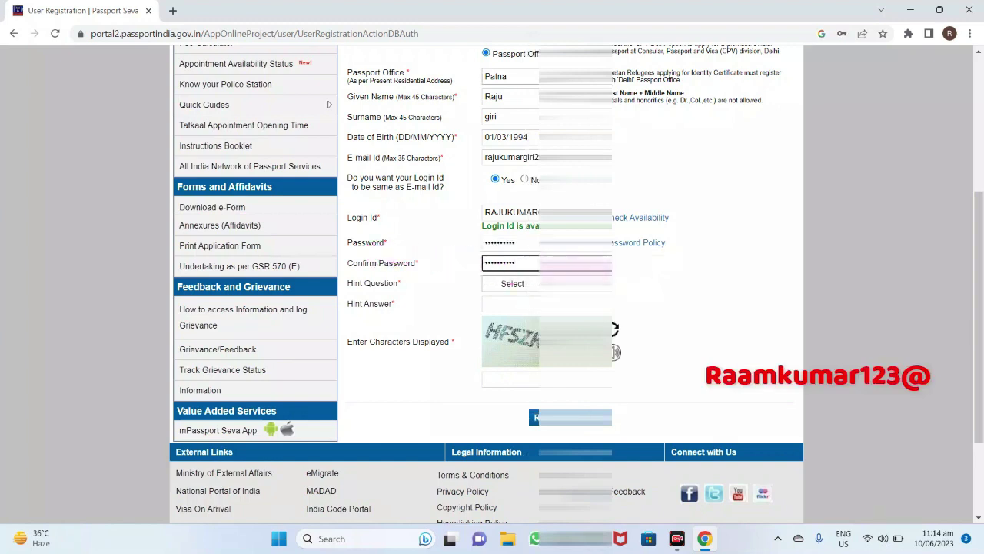
click(512, 291)
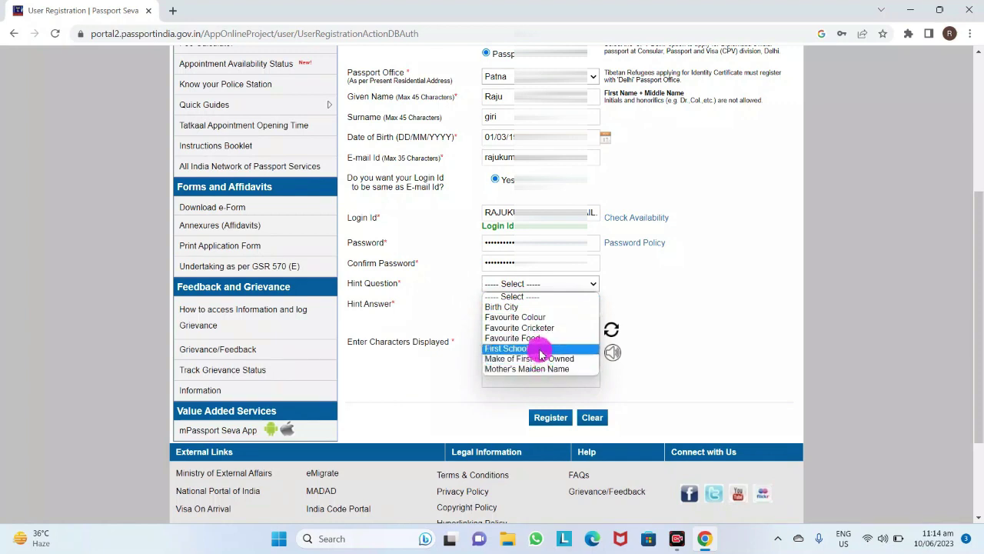
click(525, 307)
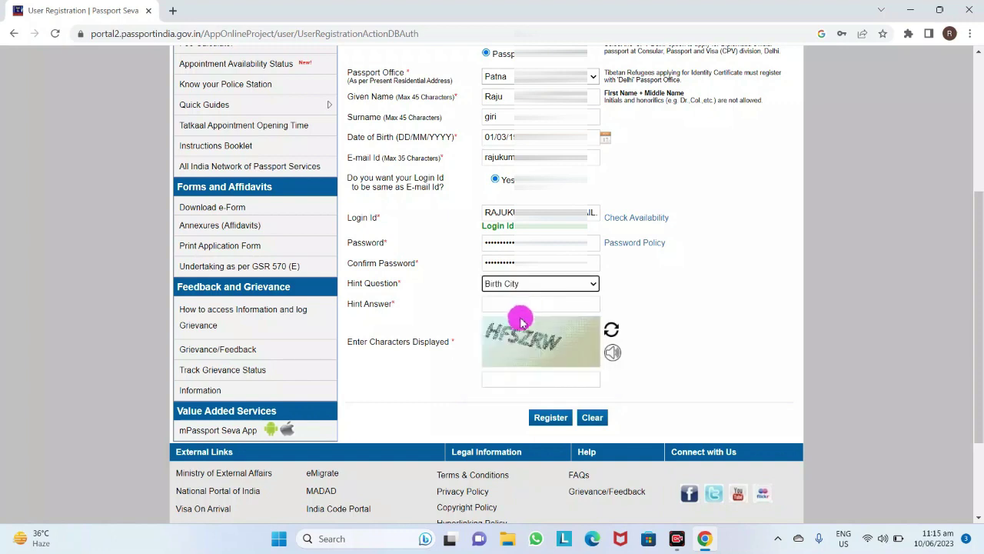
click(515, 305)
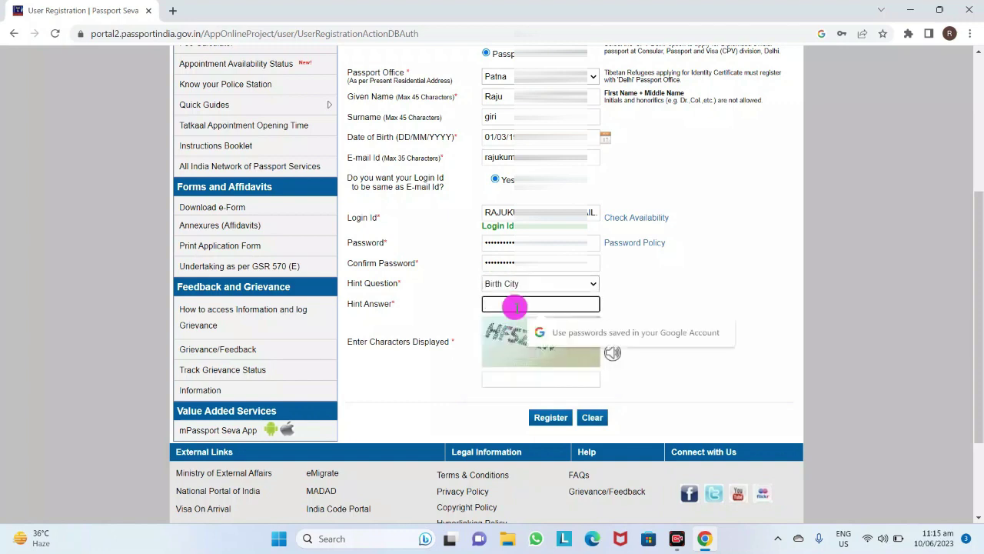
text(P)
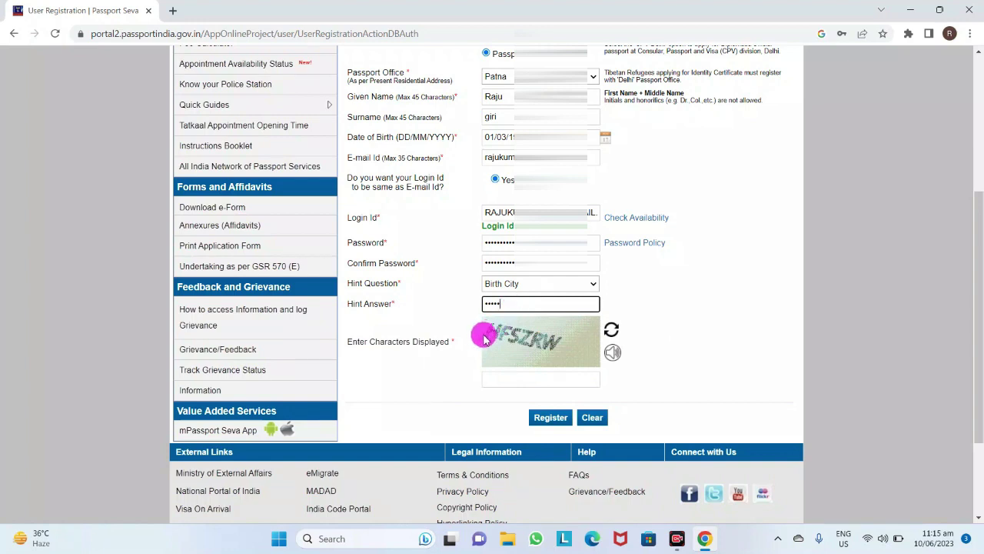
Enter the displayed captcha characters and submit the registration
click(533, 380)
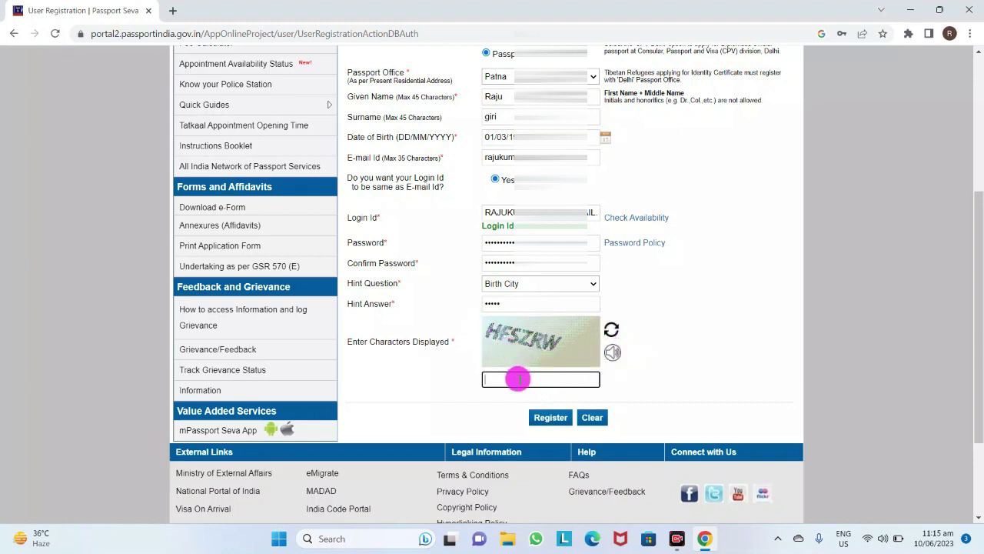
text(HFSZRW)
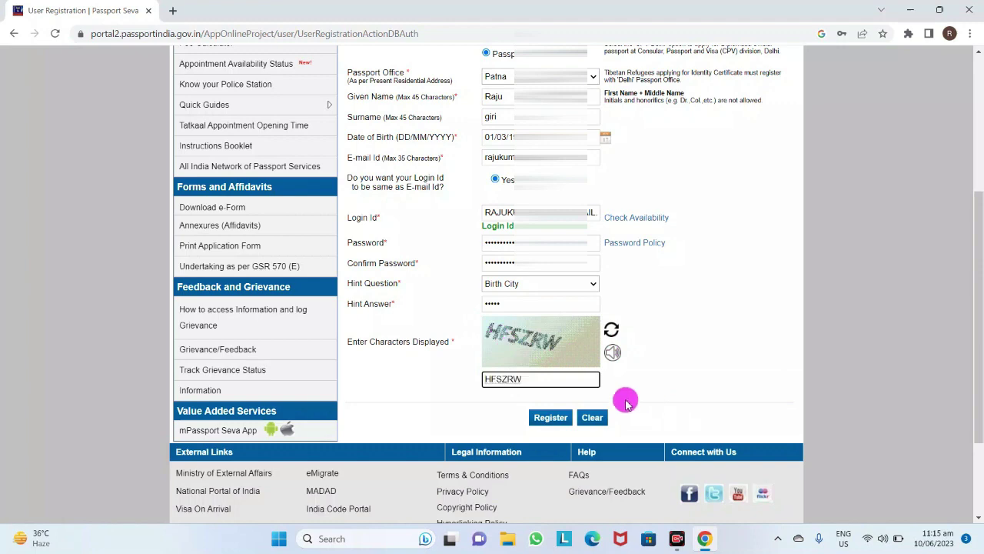
click(538, 422)
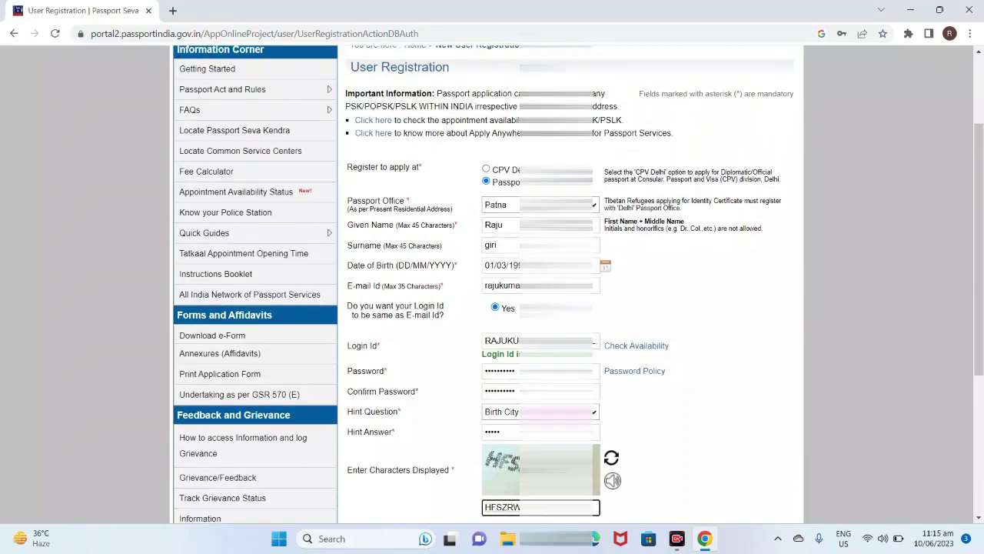
scroll(538, 432, down, 2)
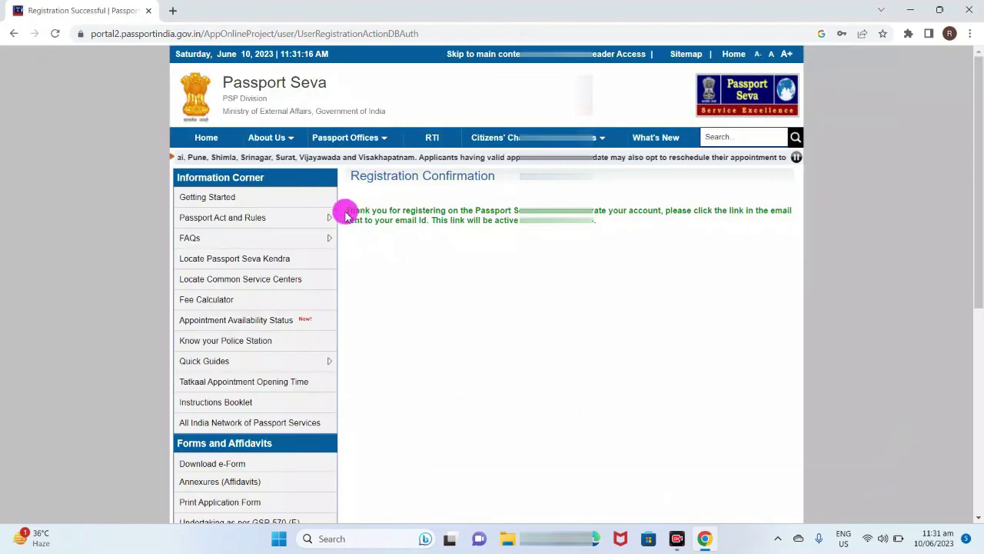
Highlight the opening of the Registration Confirmation message
drag(346, 210, 467, 229)
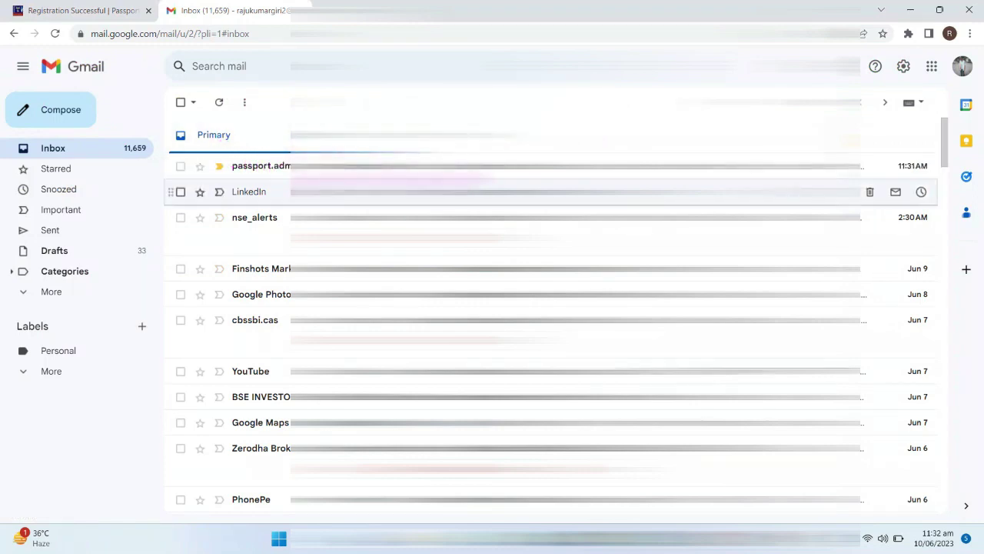
Open the passport.admin Registration Confirmation email and follow its activation link
click(461, 168)
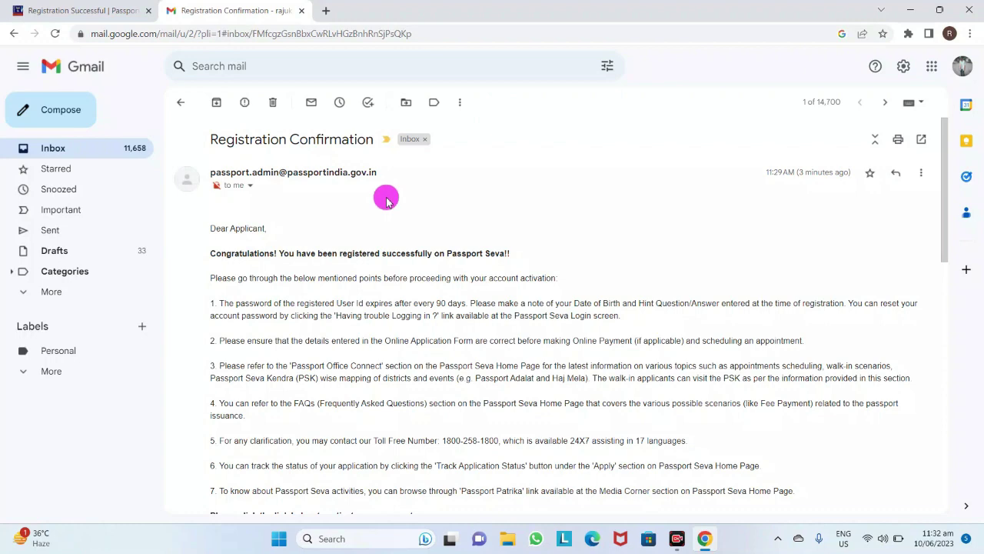
scroll(386, 200, down, 1)
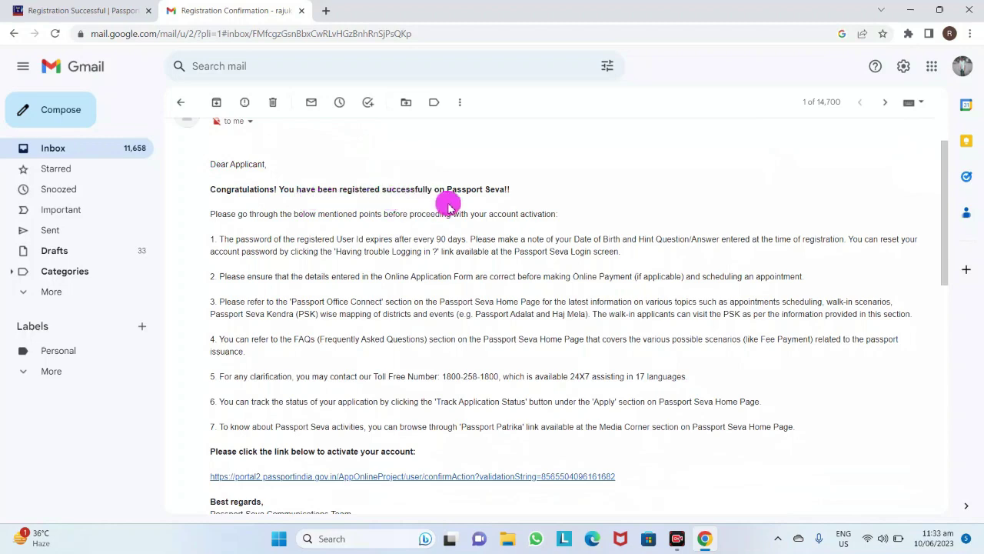
scroll(454, 209, down, 2)
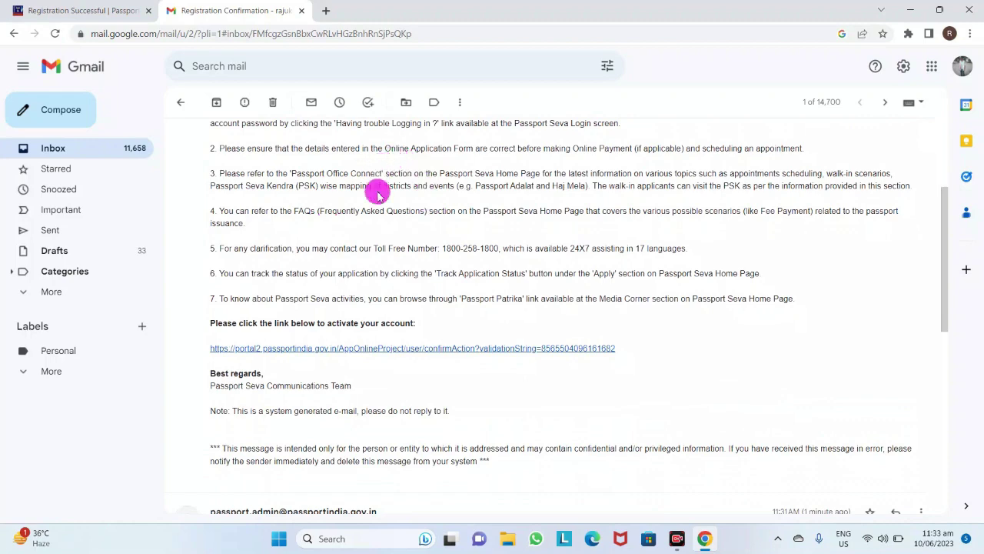
scroll(377, 190, down, 1)
scroll(377, 191, down, 1)
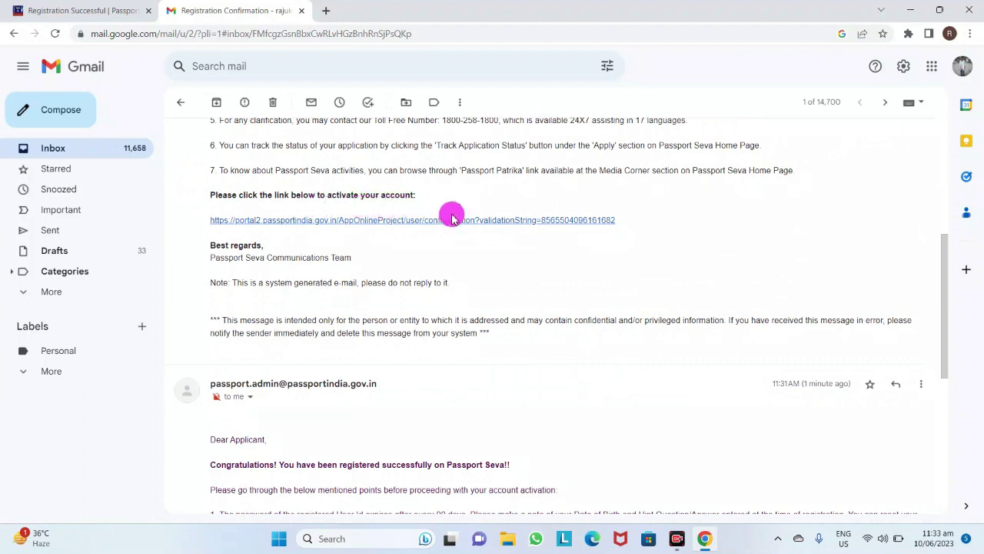
click(390, 221)
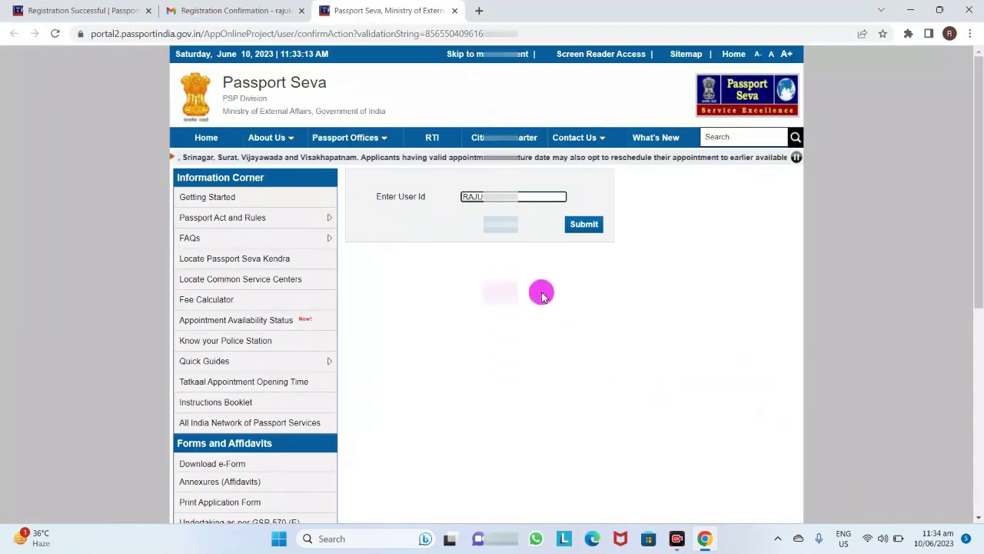
Activate the account, then enter the registered e-mail as the Login Id and continue
click(585, 224)
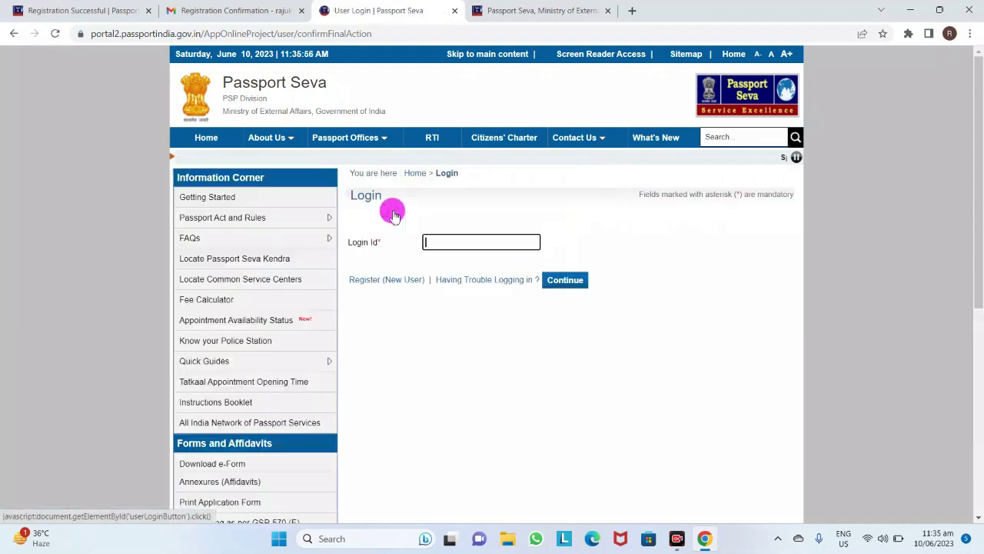
click(439, 244)
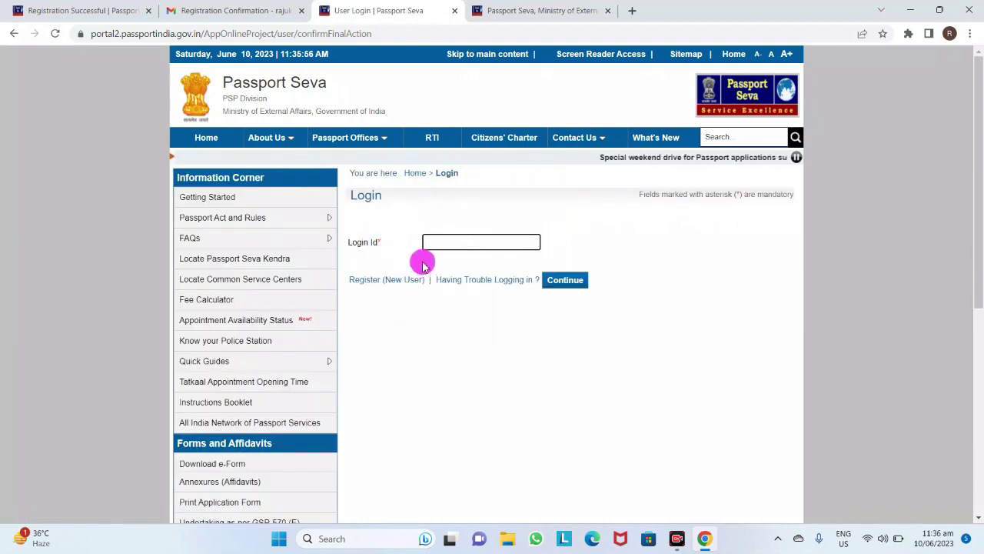
click(461, 242)
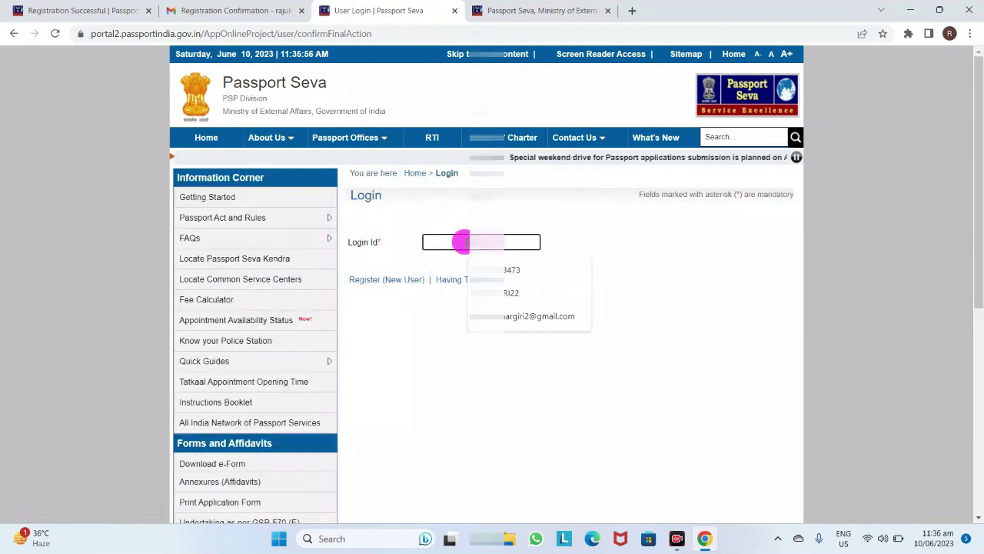
click(506, 316)
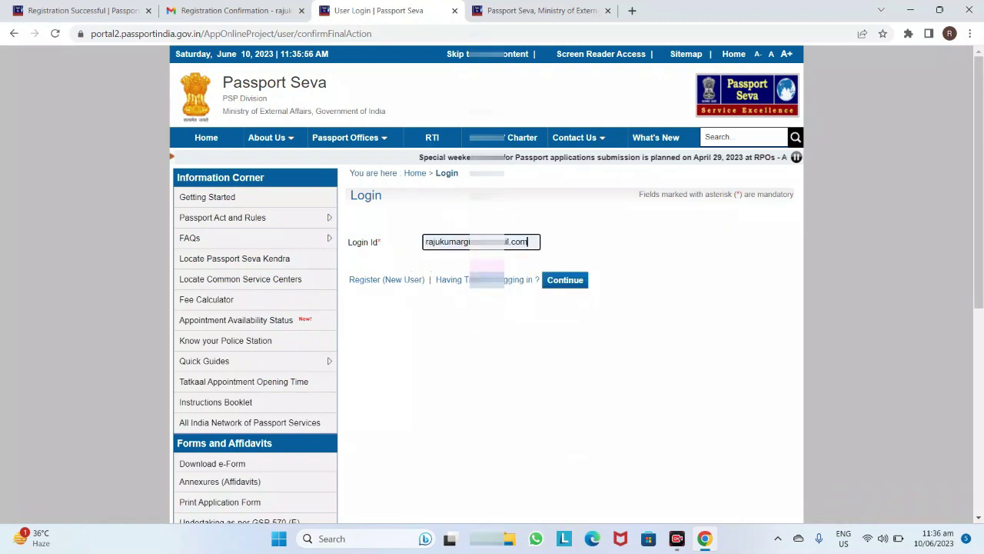
click(576, 289)
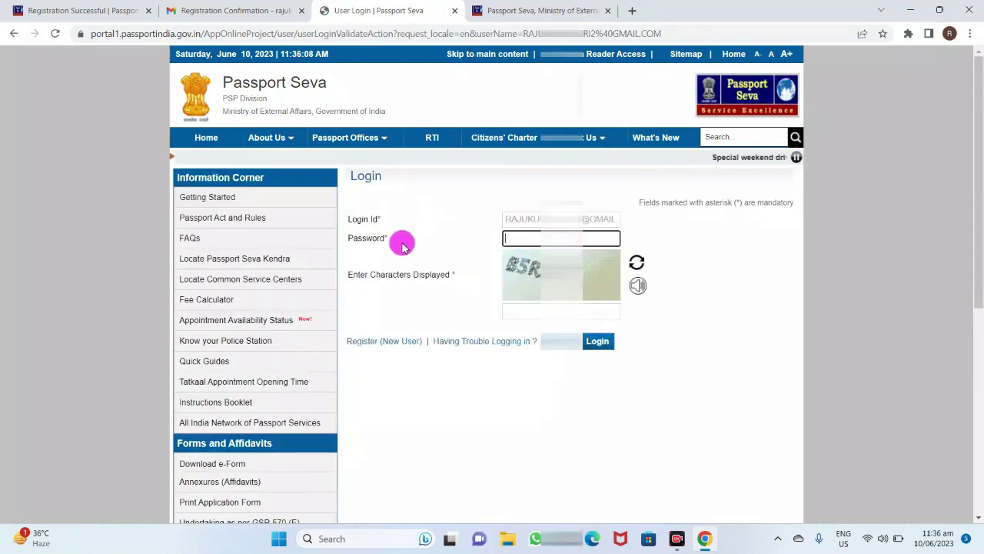
Log in with the account password and the displayed captcha characters
click(523, 238)
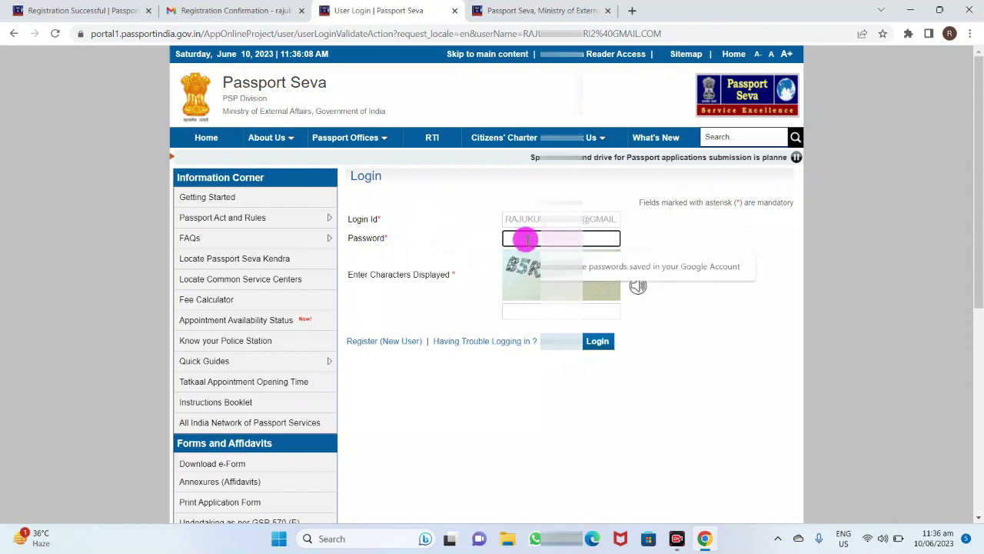
key(Caps_Lock)
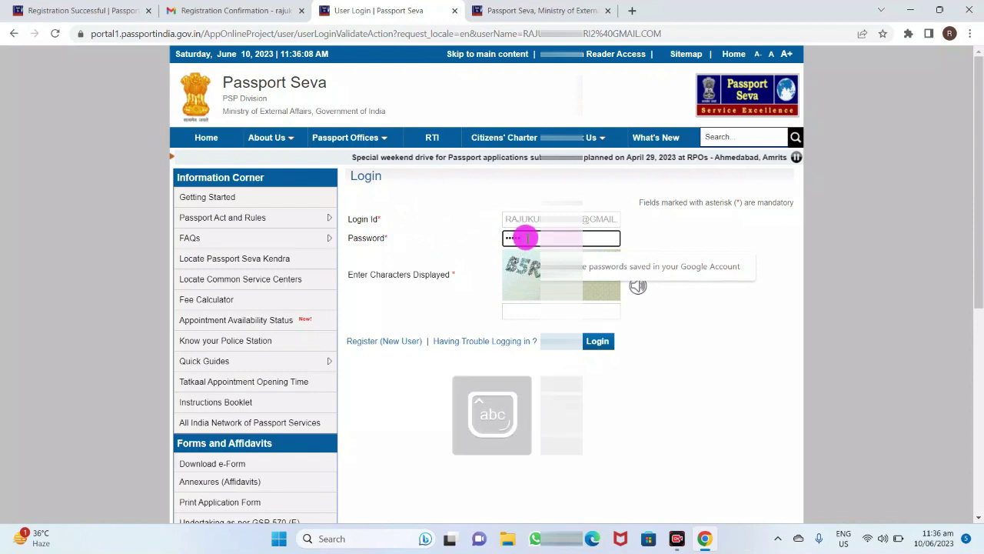
text(••)
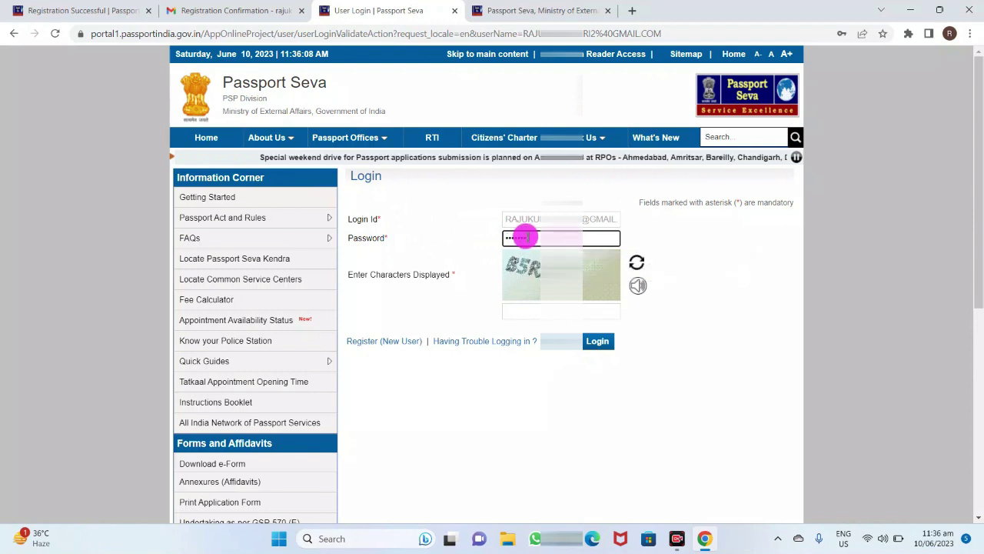
text(•••••••)
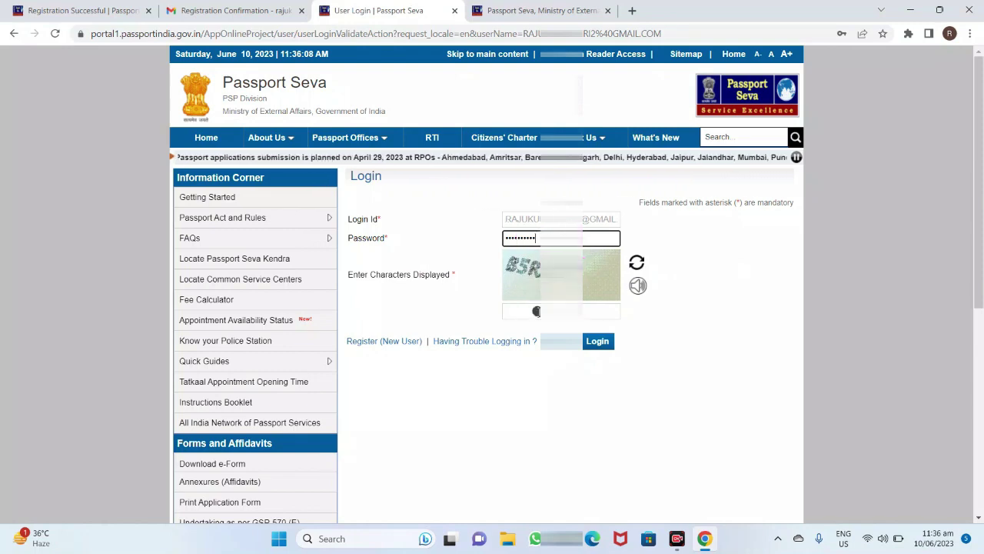
click(533, 309)
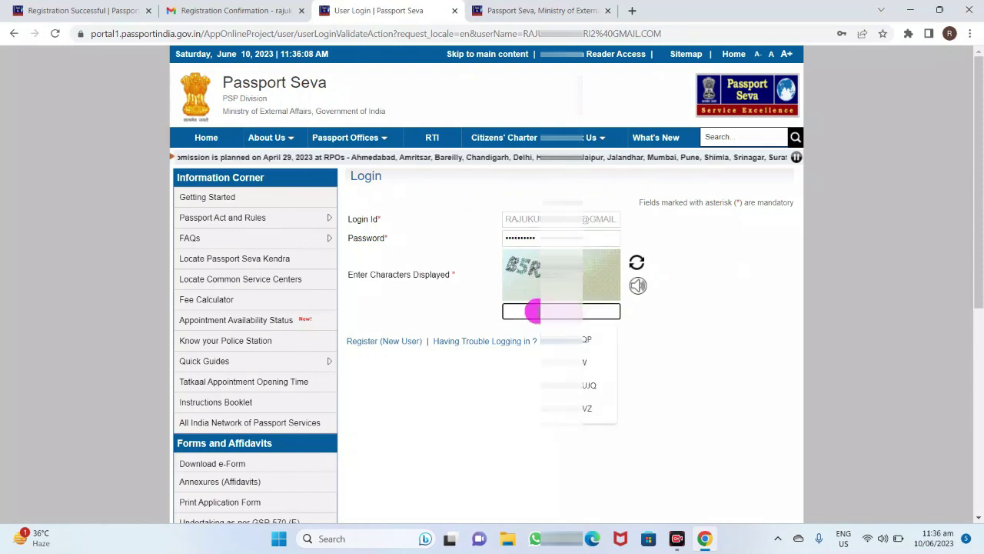
text(B5RX2D)
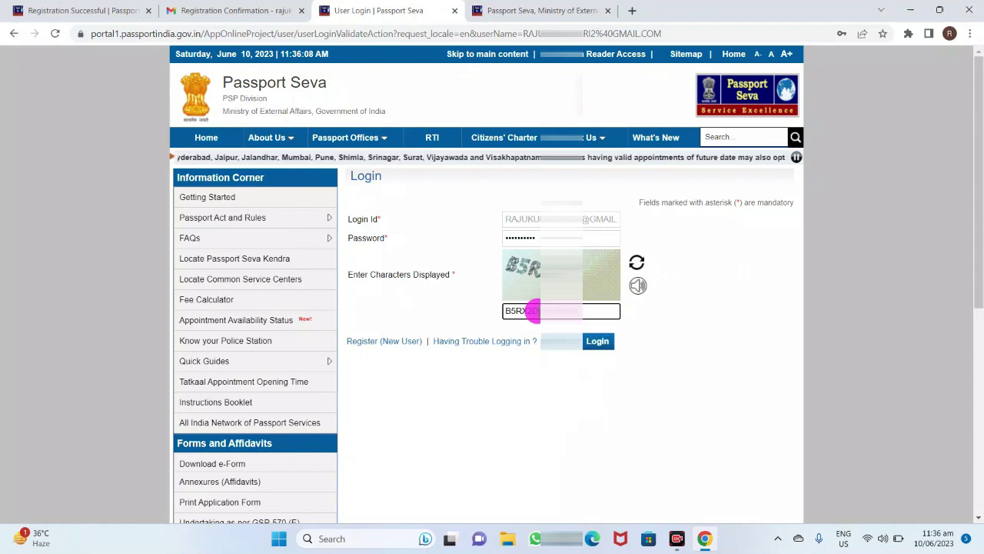
click(590, 348)
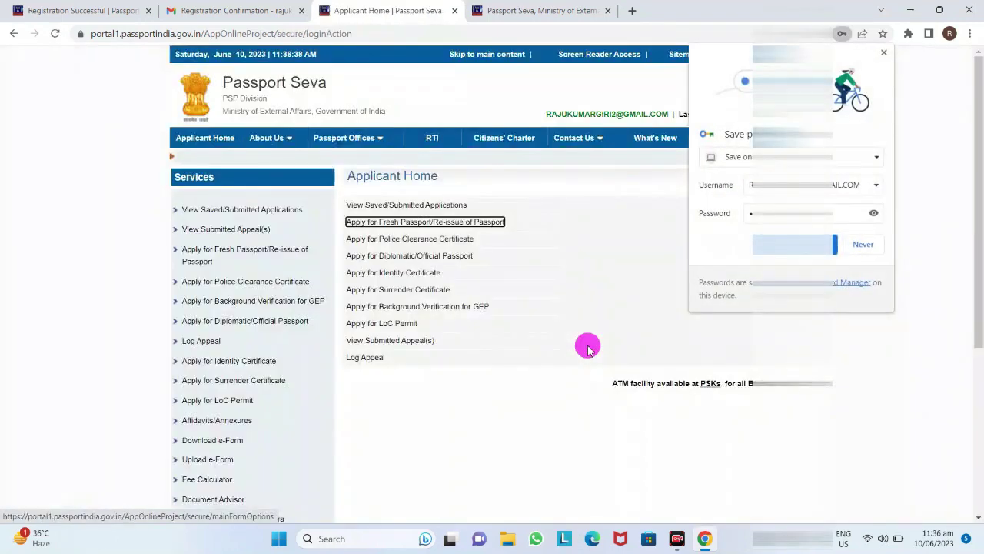
Decline Chrome's password saving and open the online Fresh Passport application form
click(866, 243)
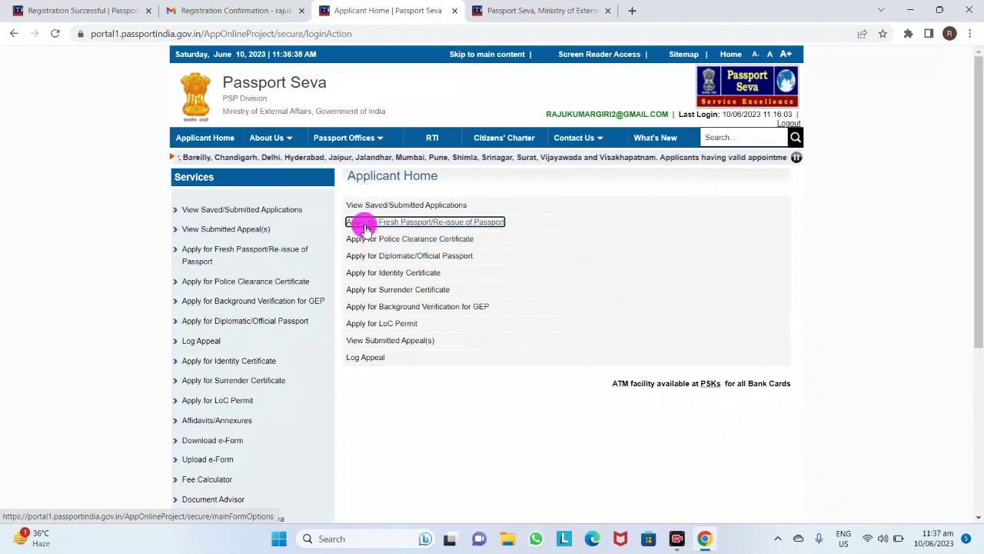
click(438, 223)
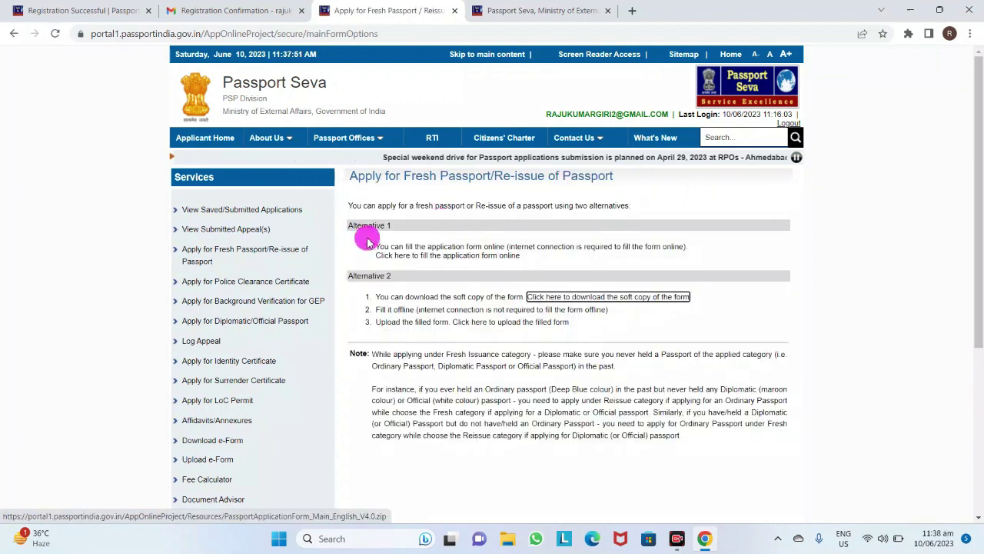
click(433, 256)
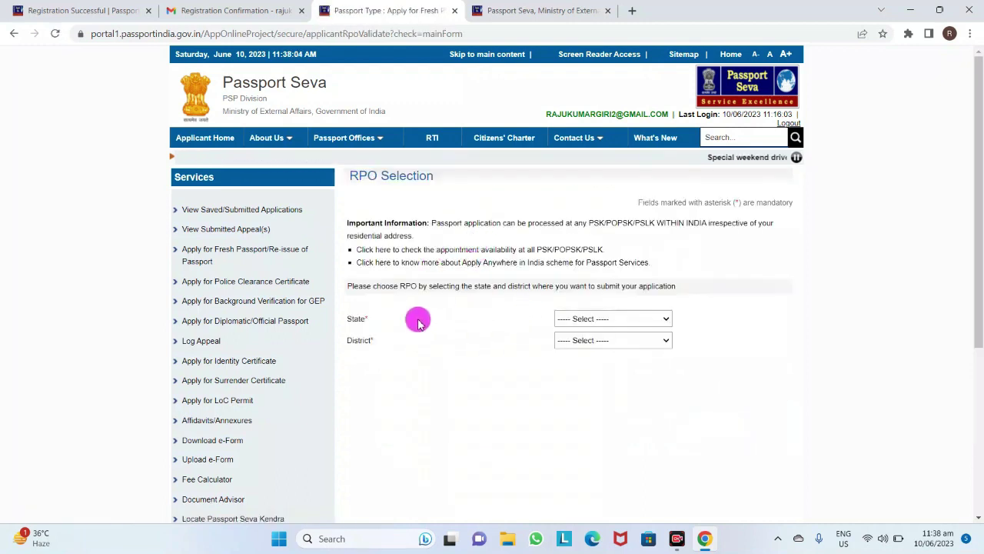
Select Bihar as the state and Saran as the district for the RPO
click(572, 317)
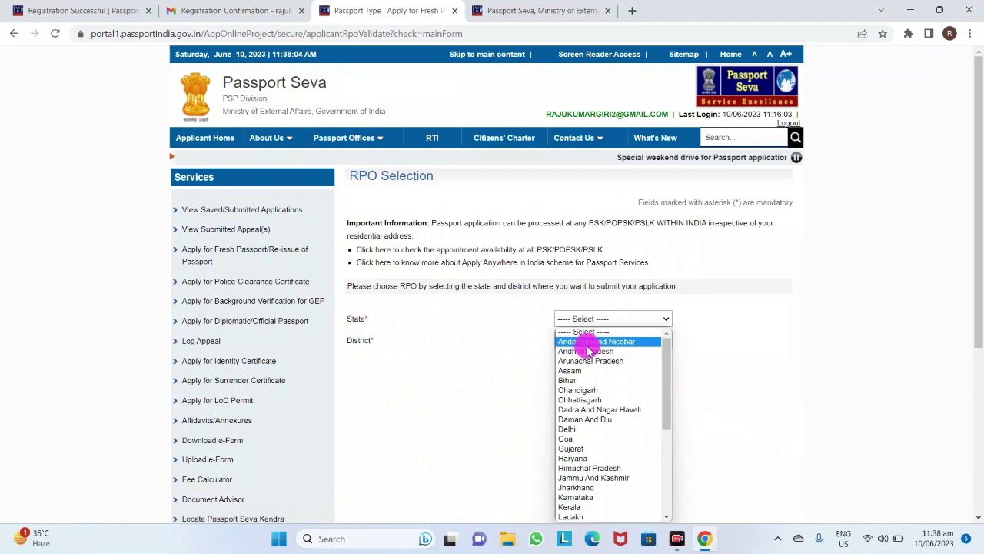
scroll(581, 415, down, 5)
scroll(577, 407, up, 5)
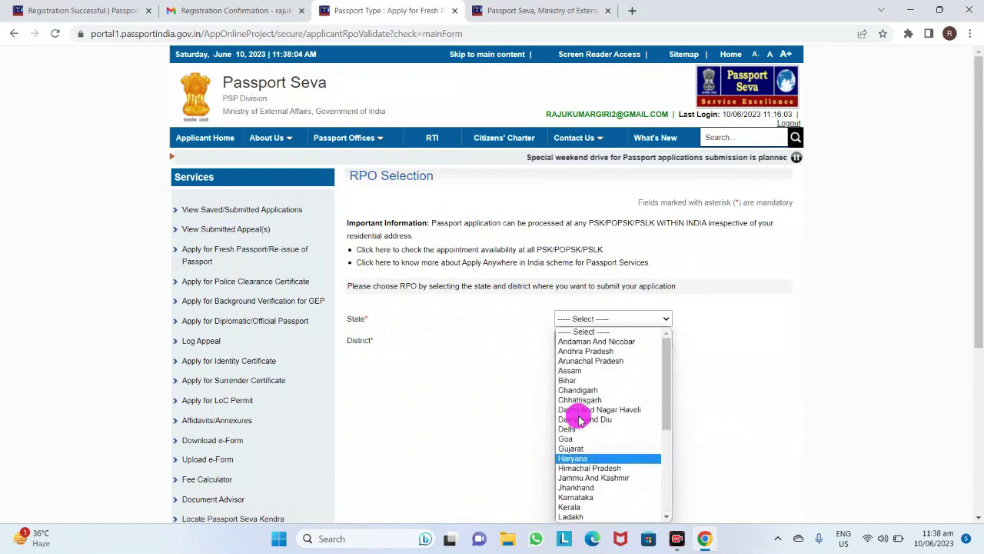
click(561, 380)
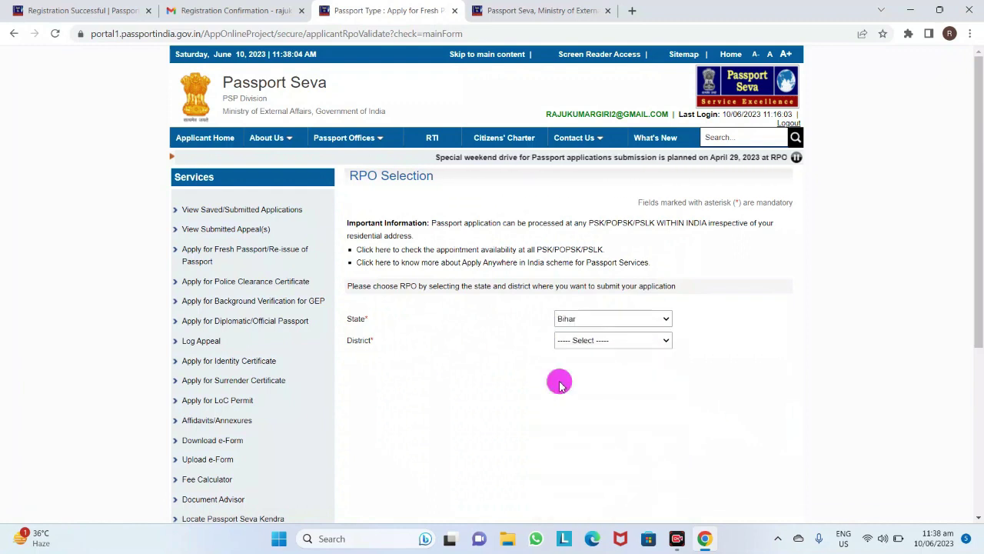
click(567, 342)
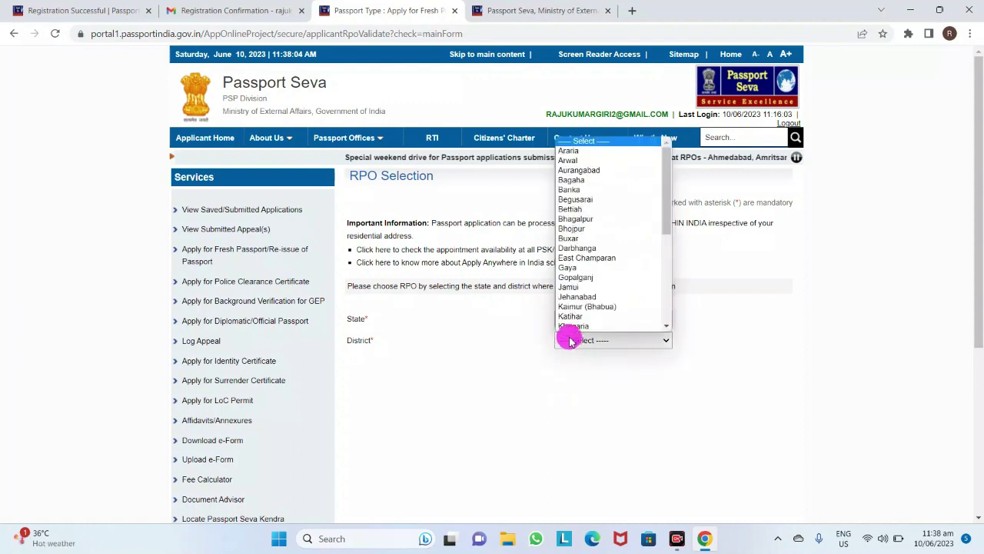
scroll(575, 288, down, 3)
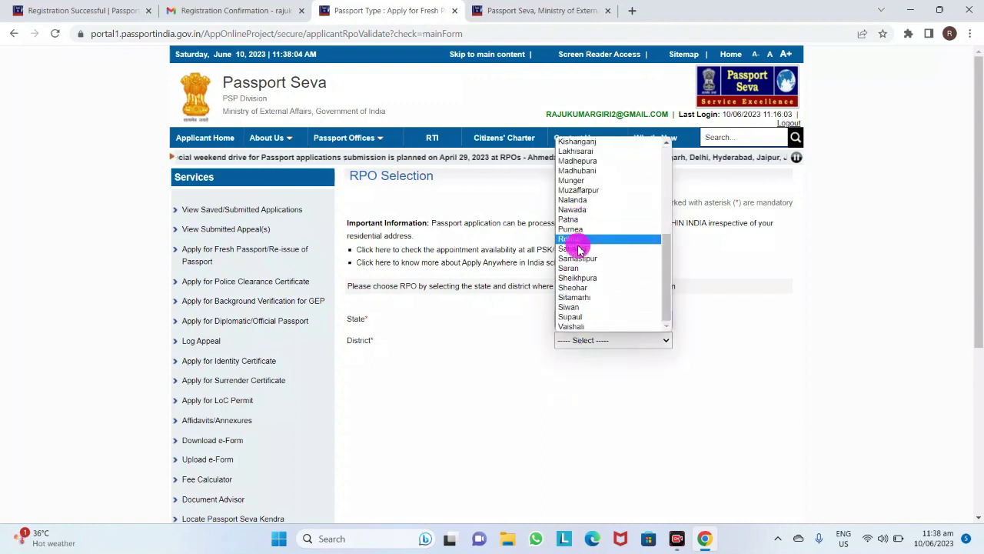
click(579, 269)
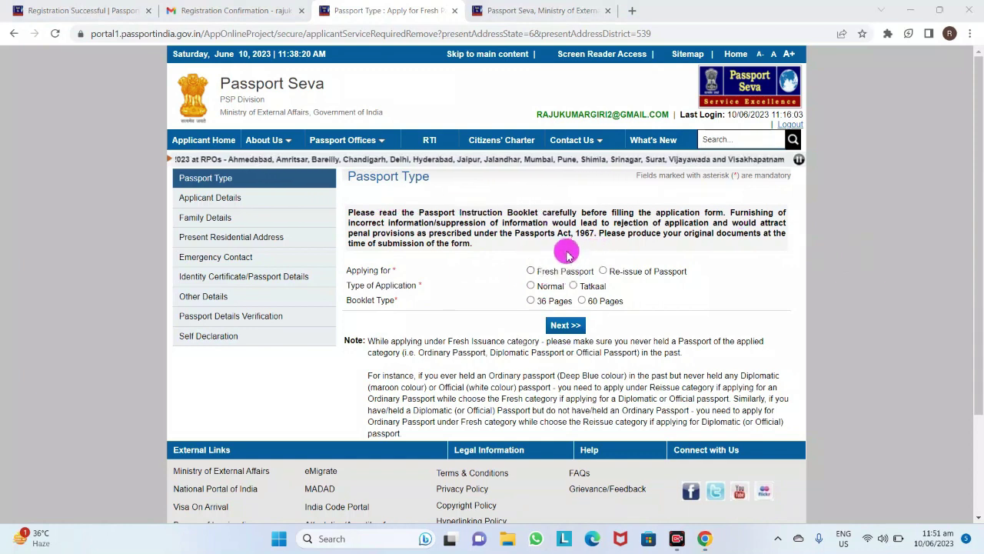
Choose Fresh Passport, Normal application and a 36-page booklet, then continue to Applicant Details
click(530, 272)
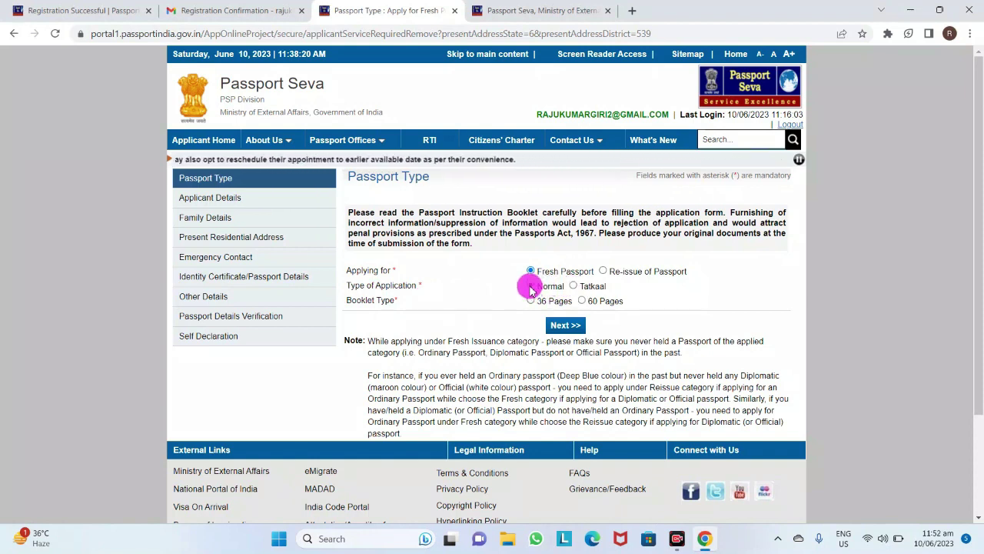
click(530, 287)
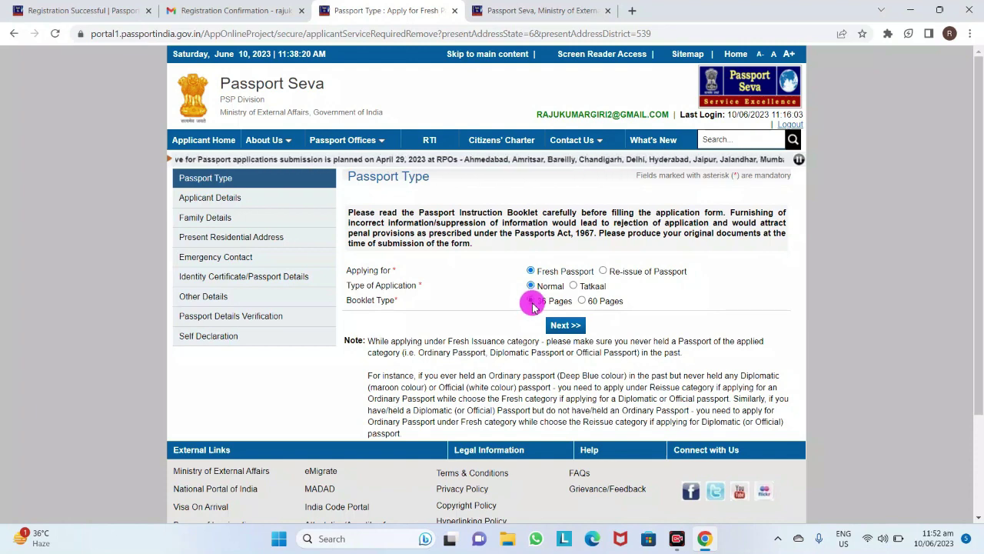
scroll(590, 330, down, 2)
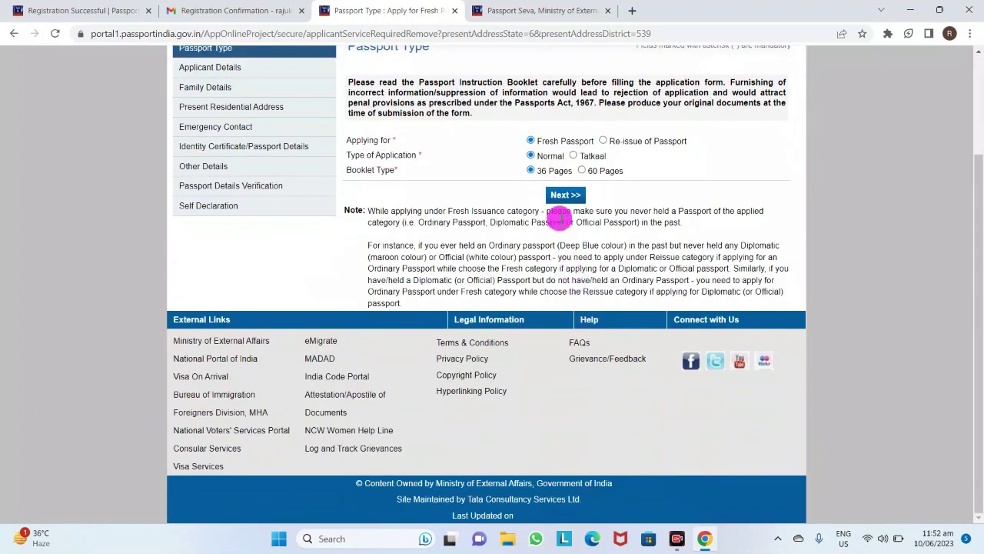
click(562, 197)
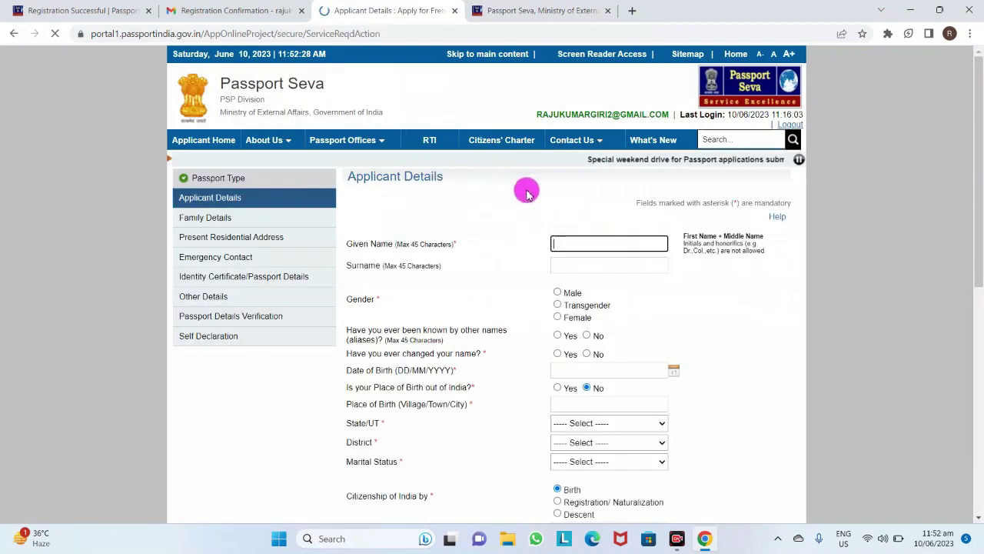
Fill the applicant's given name and surname from the saved autofill suggestions
click(578, 242)
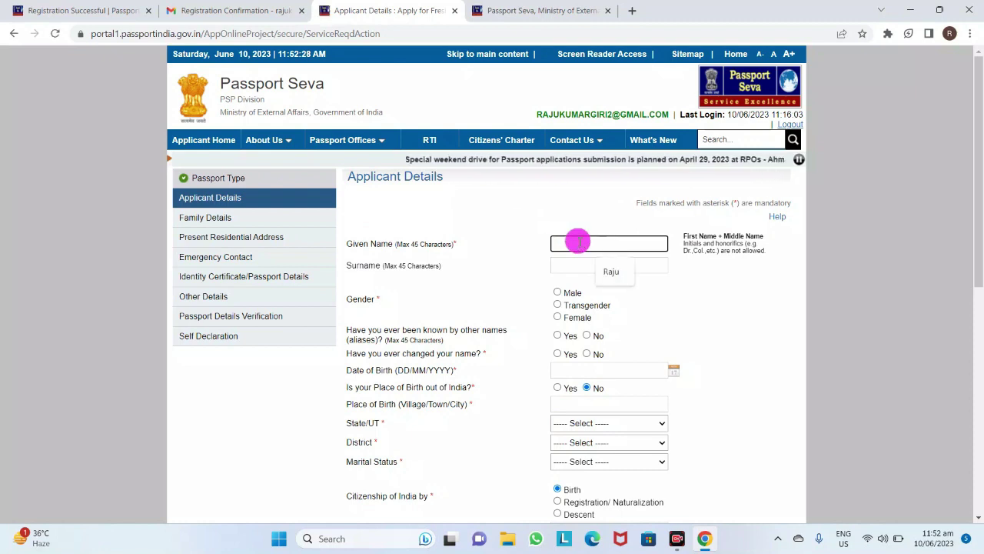
click(608, 274)
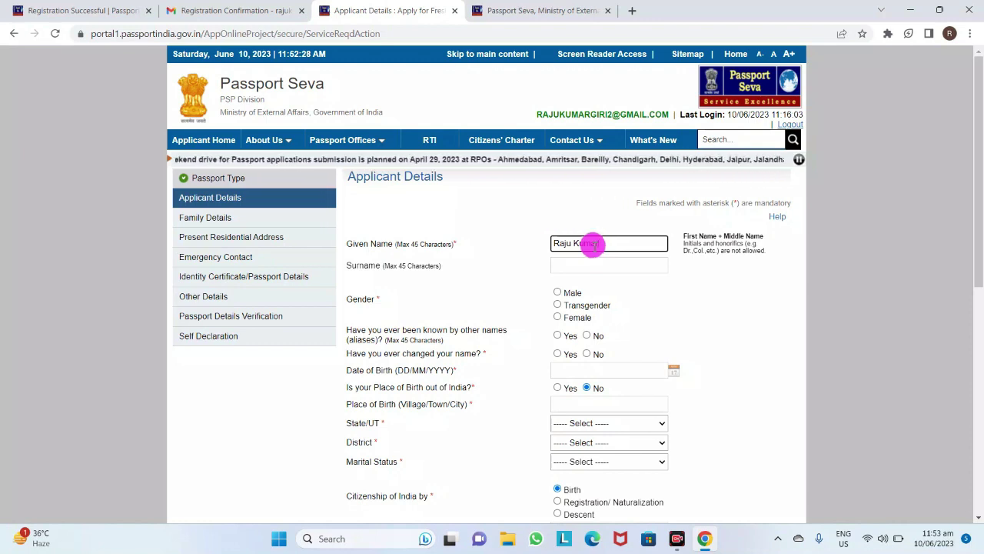
click(582, 263)
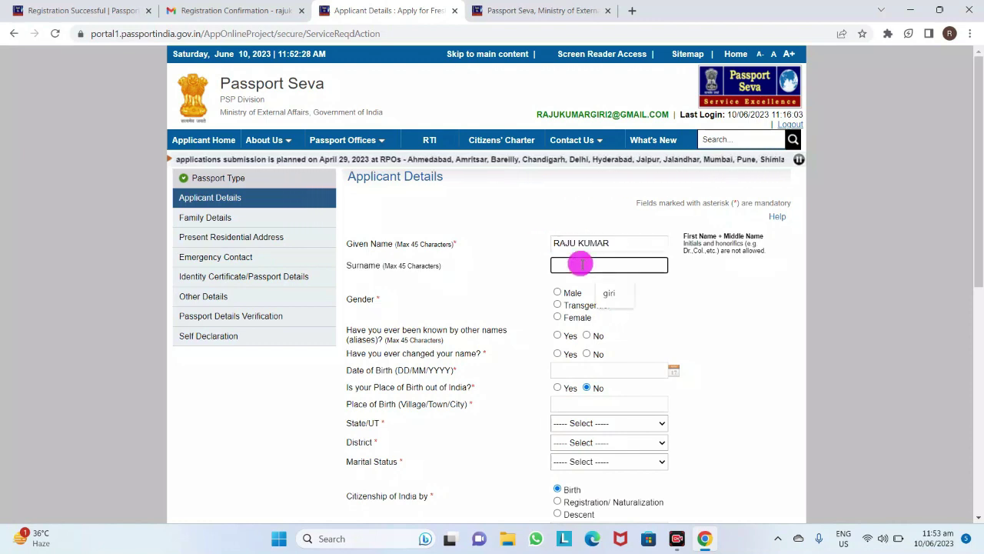
click(601, 299)
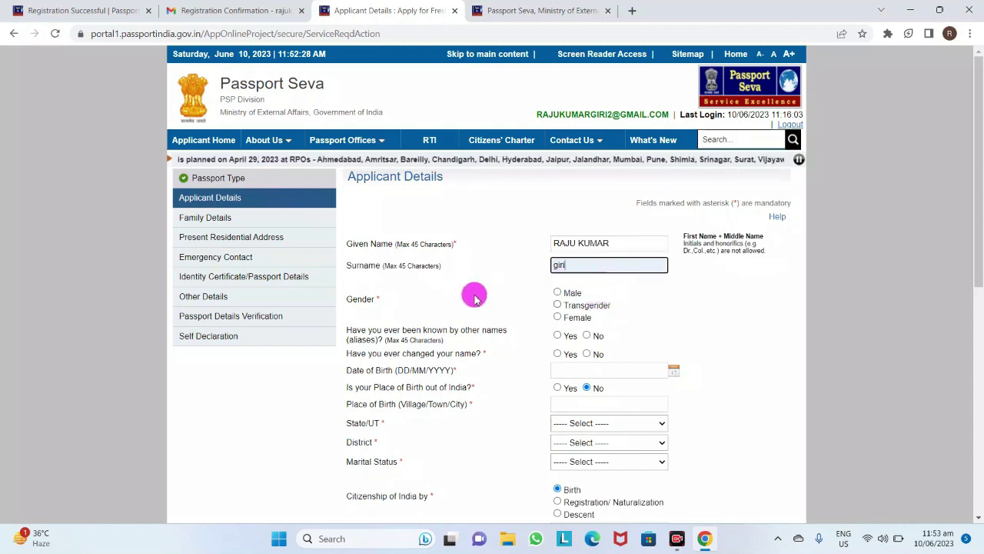
Set gender to Male and answer No to other names and changed name
click(558, 298)
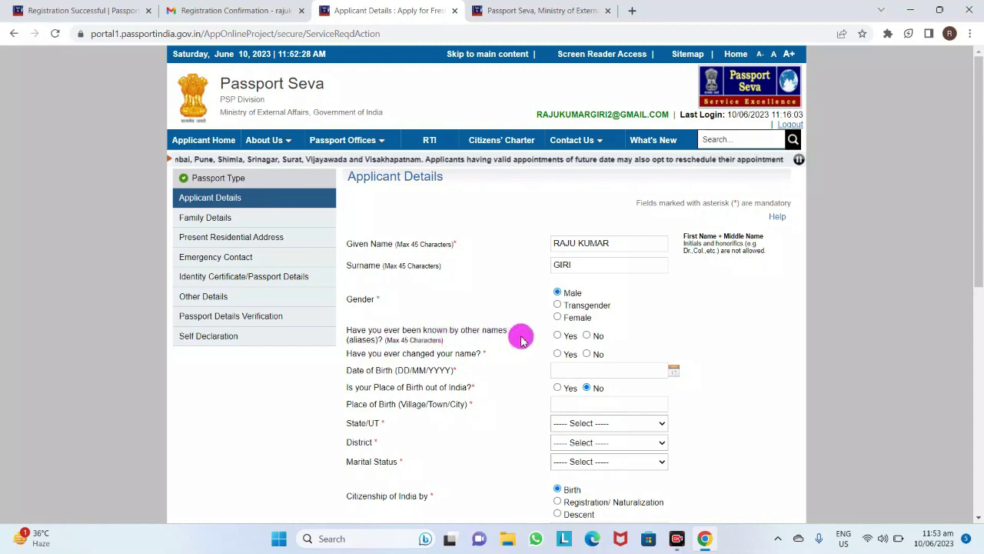
click(588, 335)
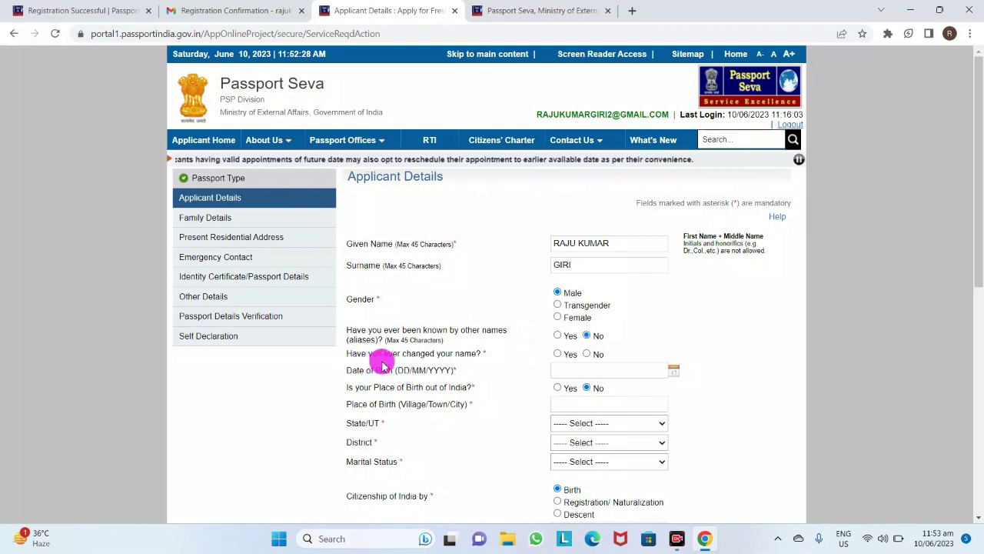
click(589, 357)
scroll(589, 355, down, 2)
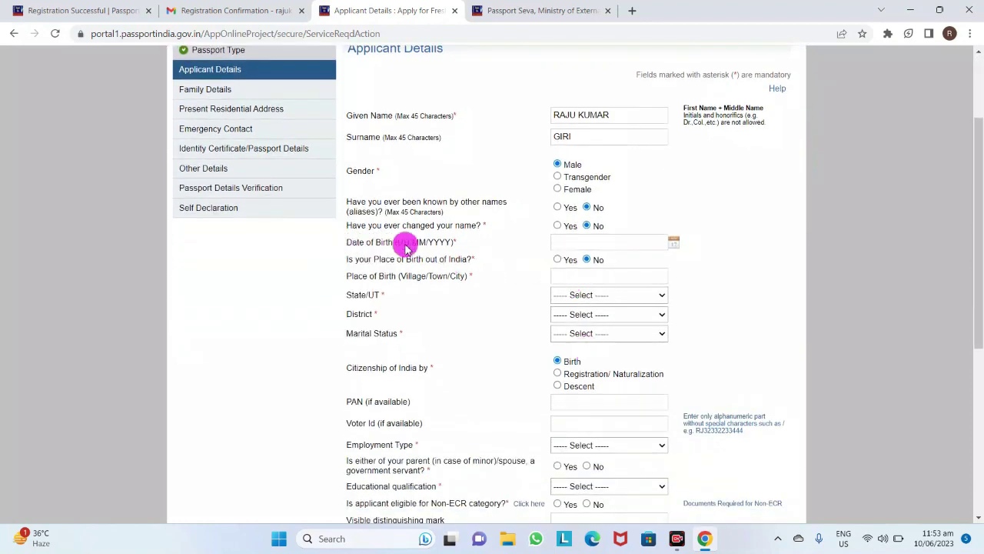
Enter the applicant's date of birth and start the place of birth
click(627, 242)
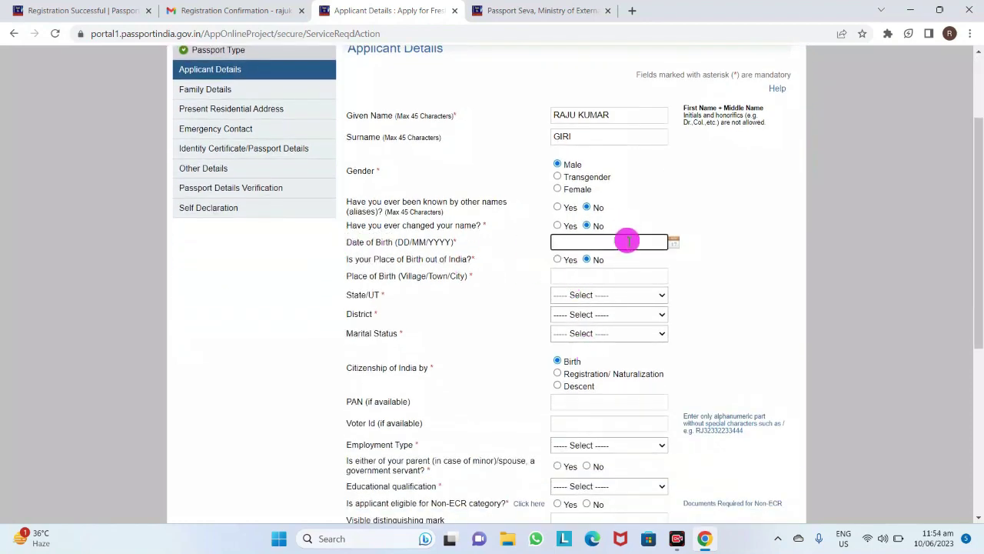
click(674, 242)
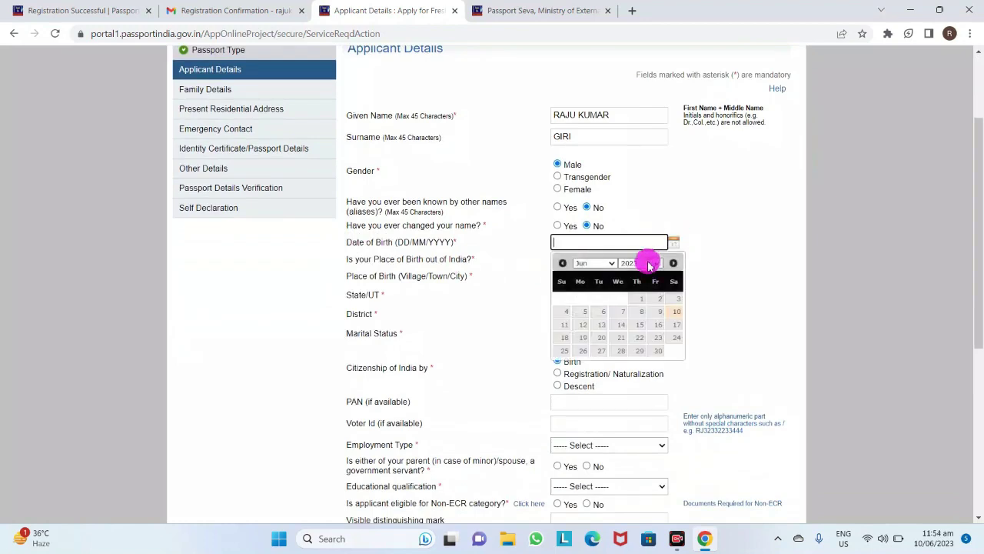
click(648, 263)
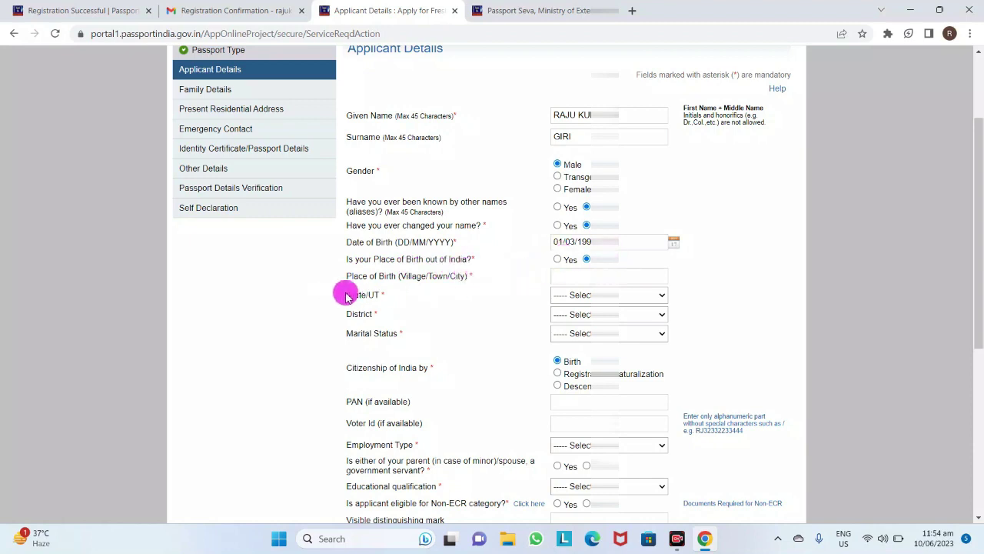
click(575, 277)
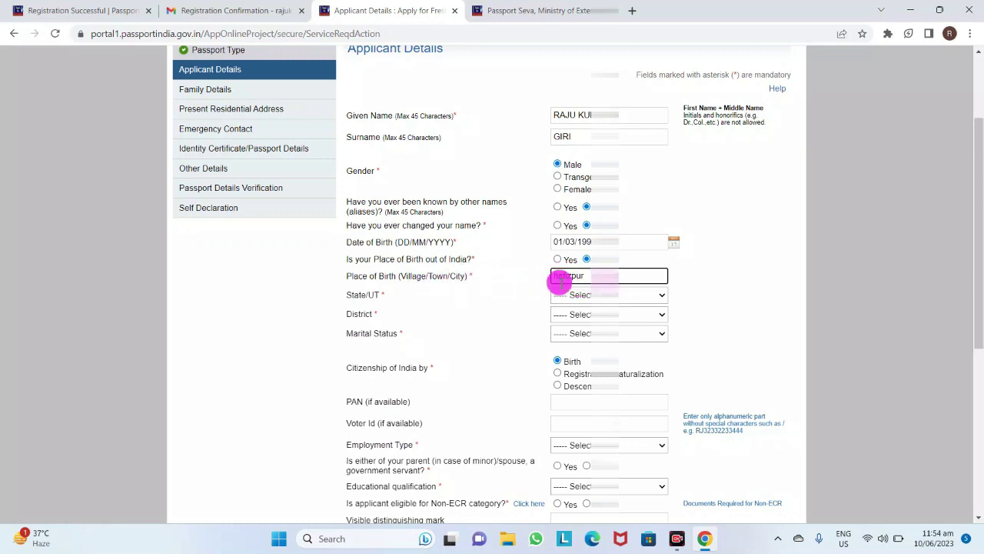
Set the birth State/UT to Bihar and the birth district to Saran
click(567, 299)
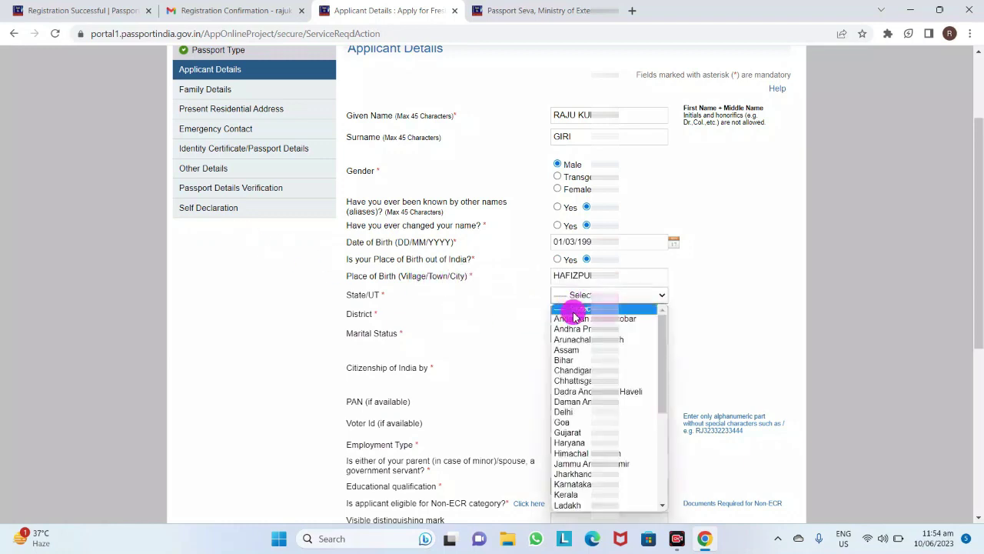
click(575, 360)
click(568, 321)
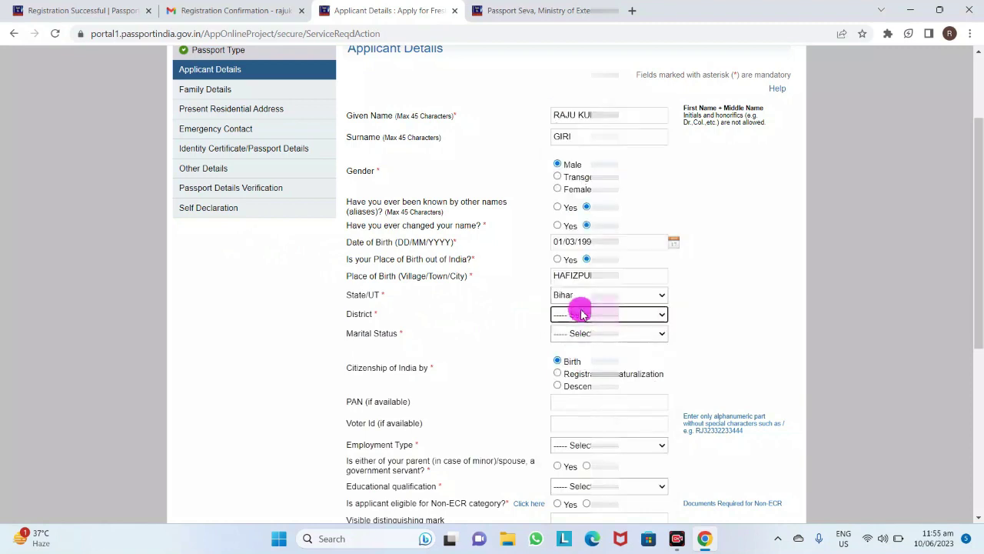
click(580, 313)
scroll(586, 296, down, 5)
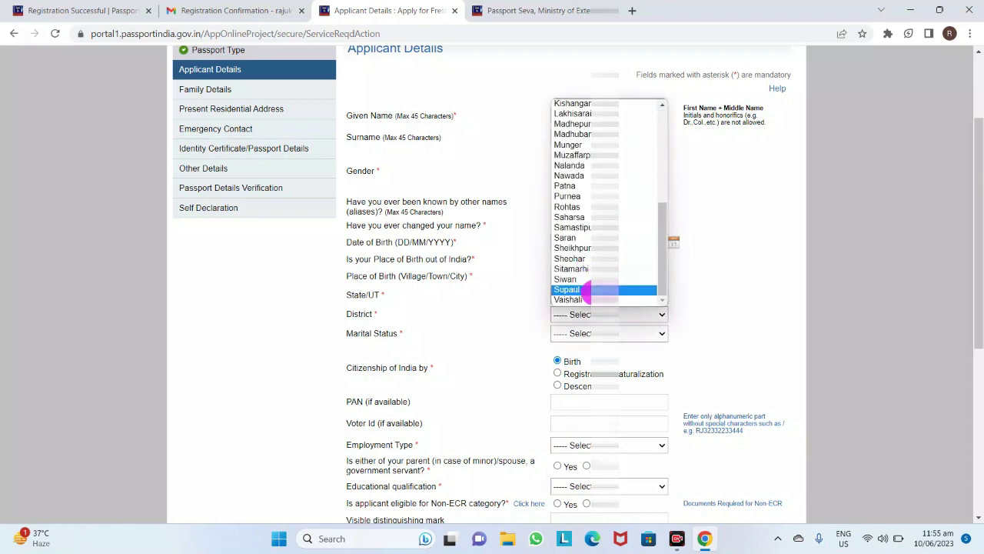
click(584, 237)
Correct the birth year and set marital status to Married
drag(585, 245, 624, 331)
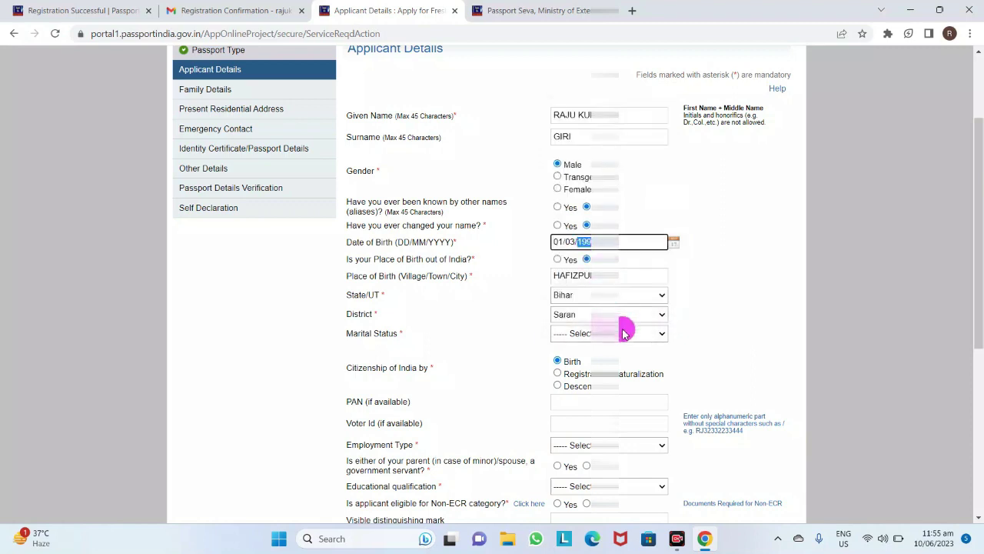
click(624, 333)
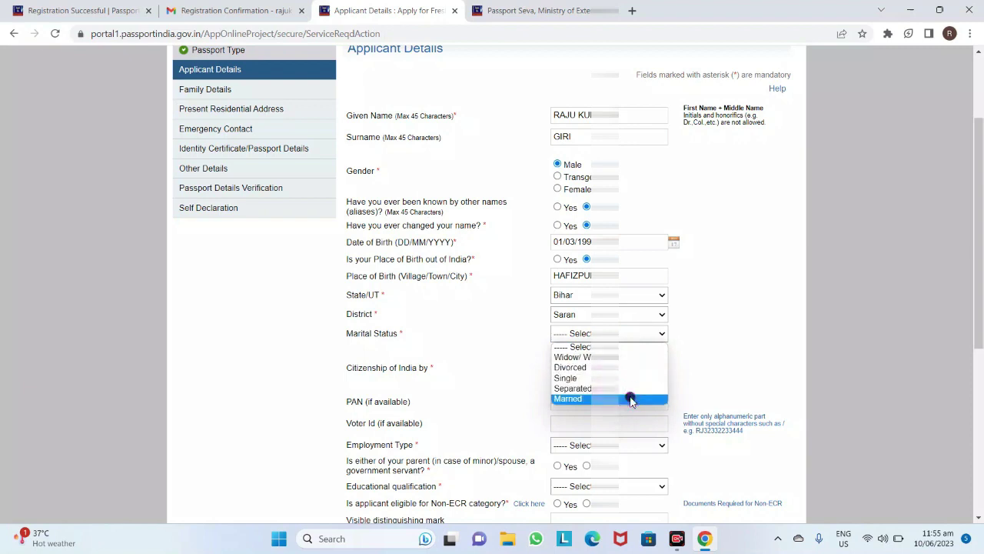
click(630, 399)
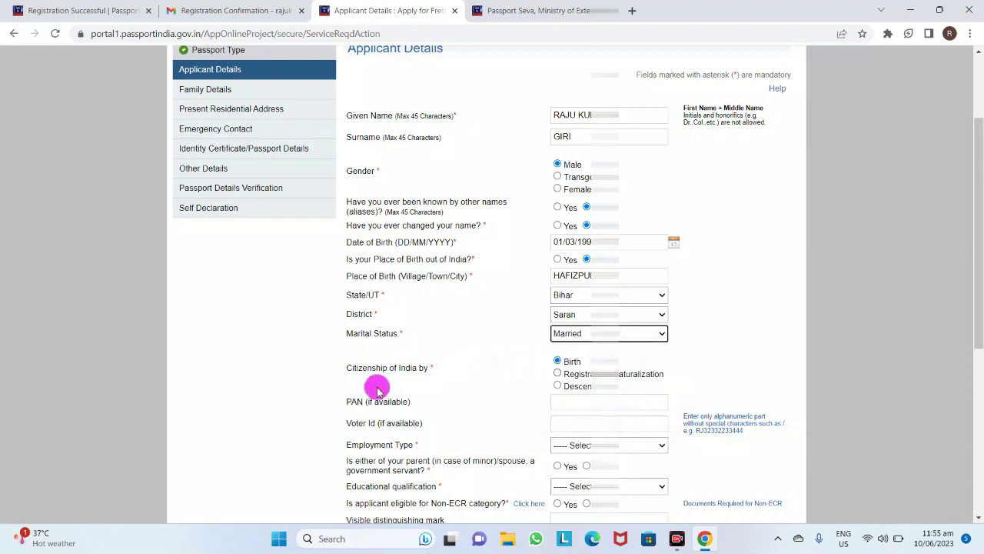
scroll(377, 384, down, 2)
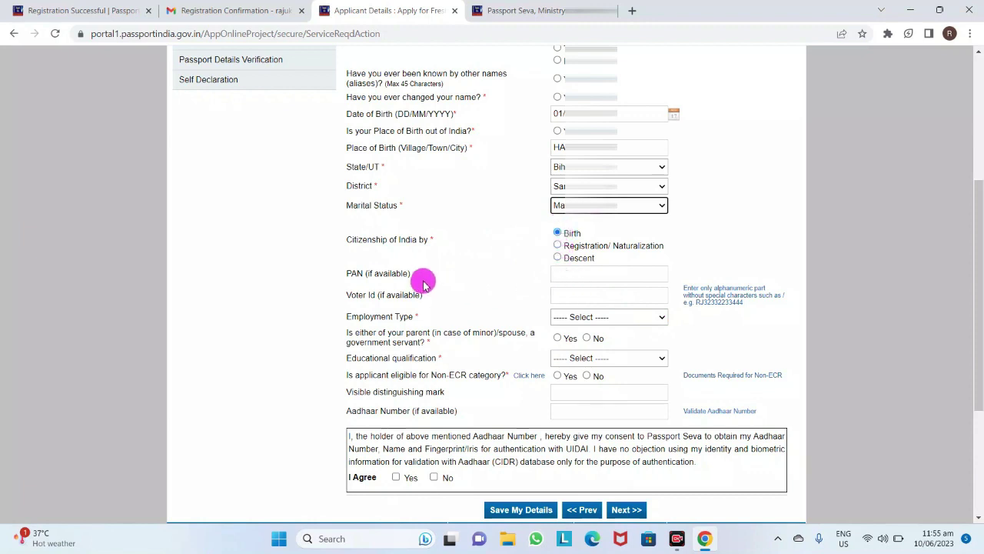
Pass the PAN and Voter Id fields and set employment type to Self Employed
click(584, 276)
click(592, 300)
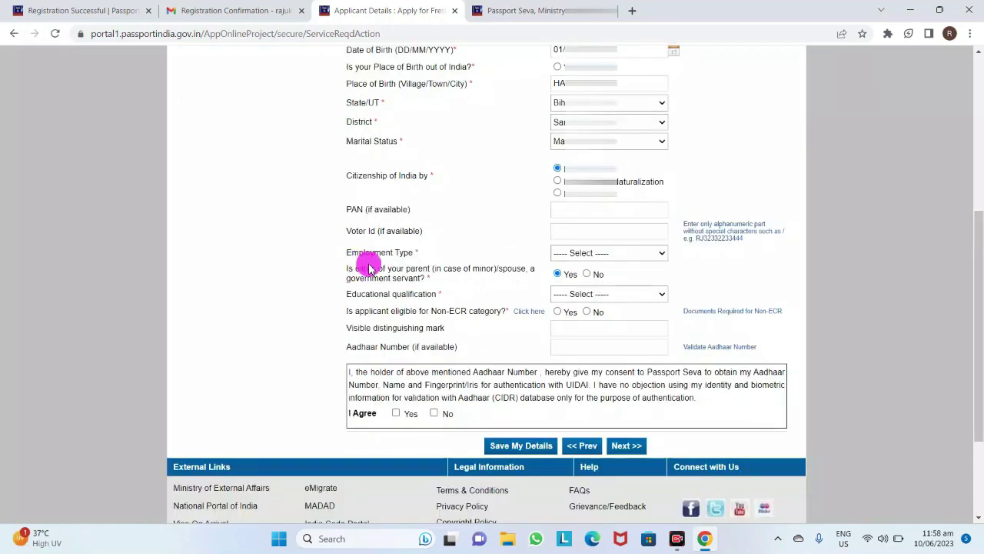
click(562, 255)
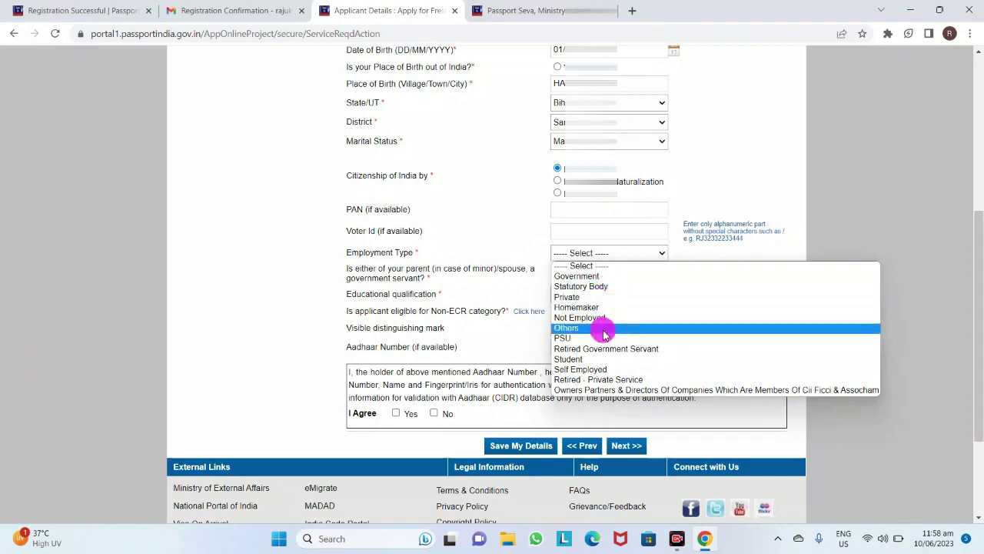
click(617, 374)
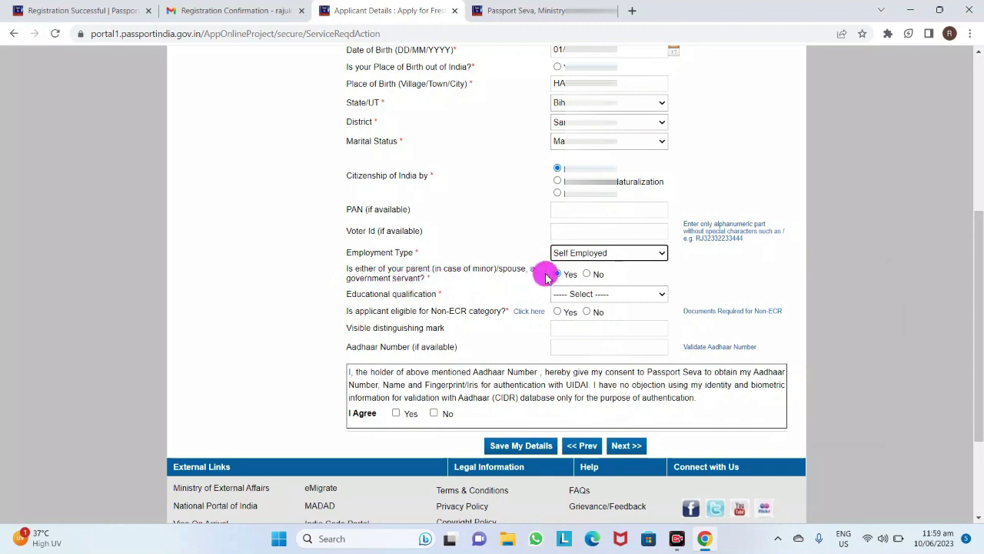
Answer No to parent/spouse government servant and choose Graduate And Above qualification
click(591, 274)
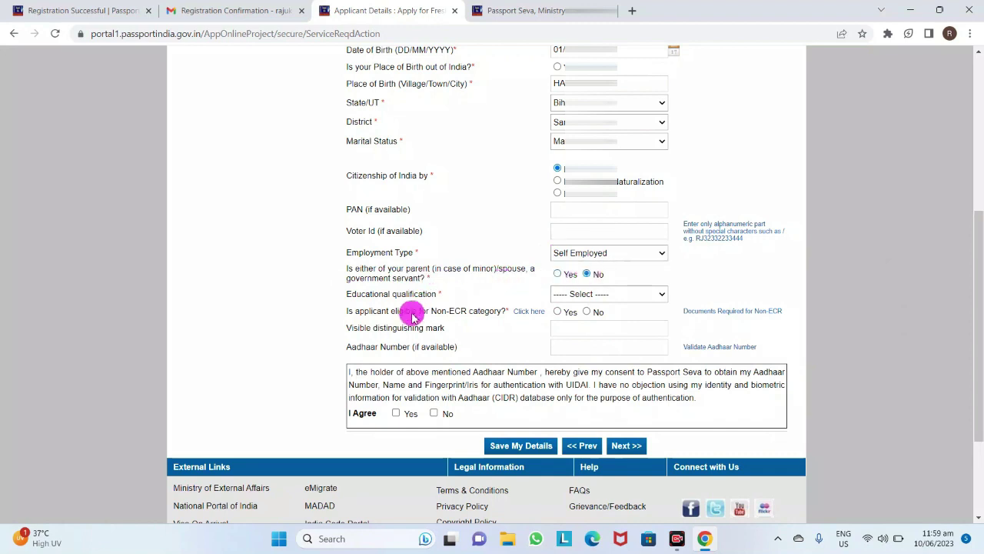
click(593, 298)
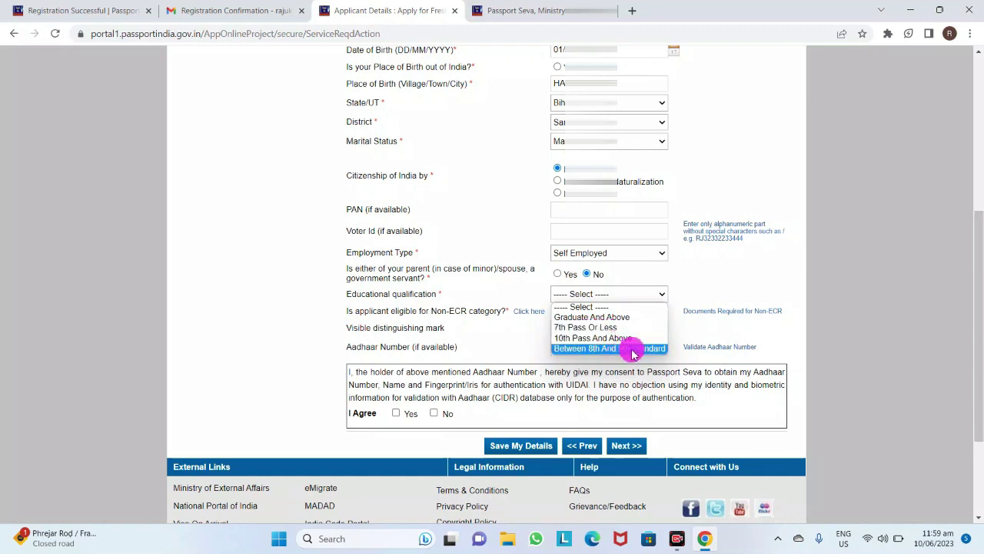
click(600, 319)
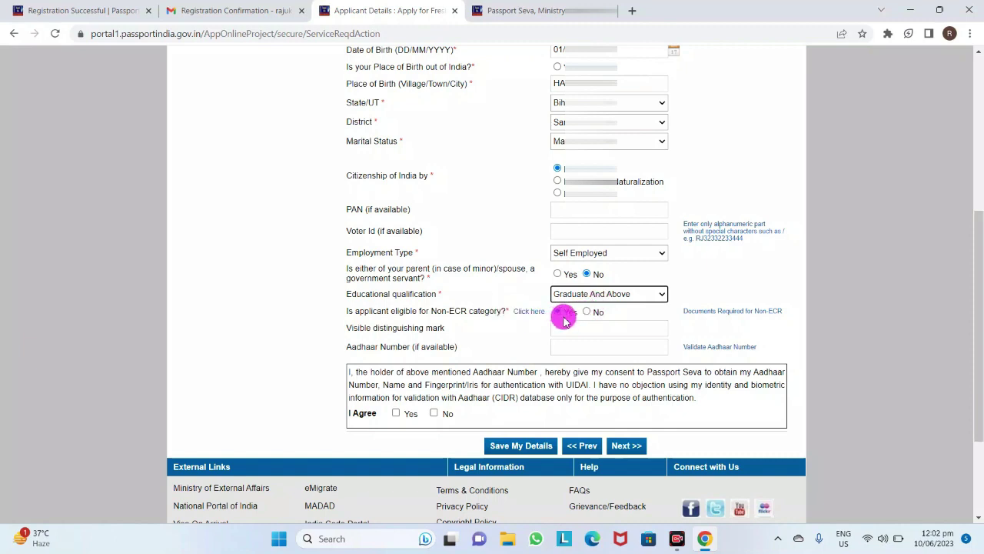
Mark Non-ECR Yes, enter a distinguishing mark and Aadhaar number, give consent, and continue
click(564, 315)
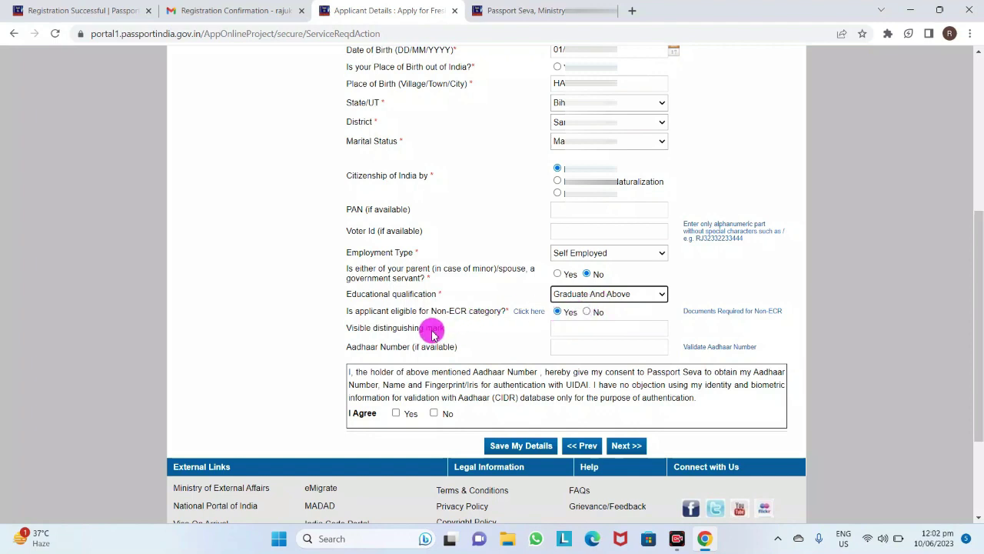
click(576, 329)
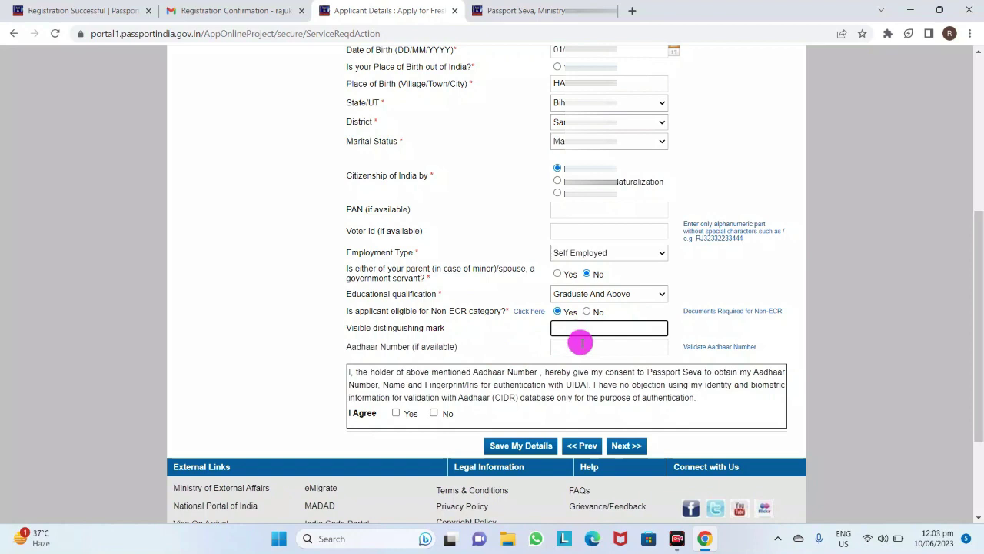
click(584, 350)
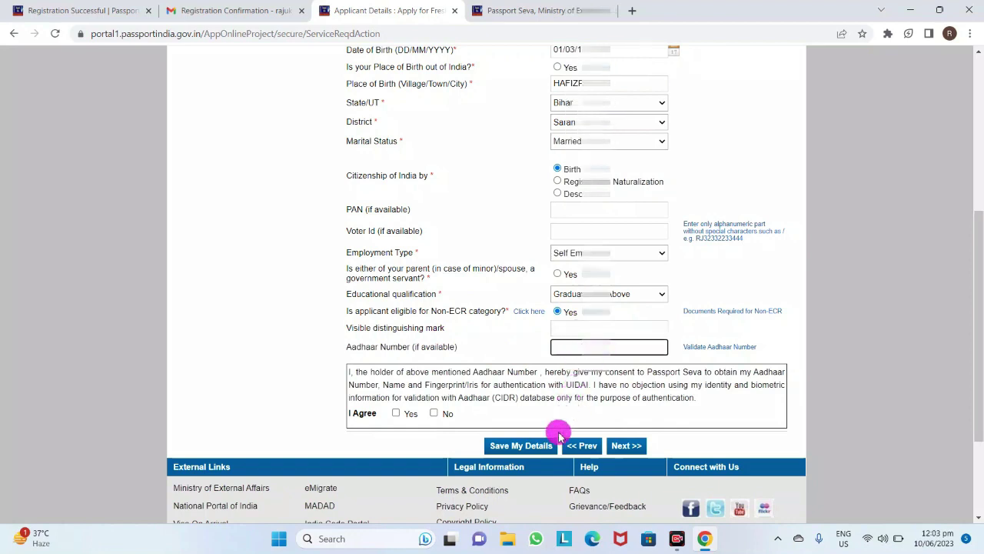
click(397, 413)
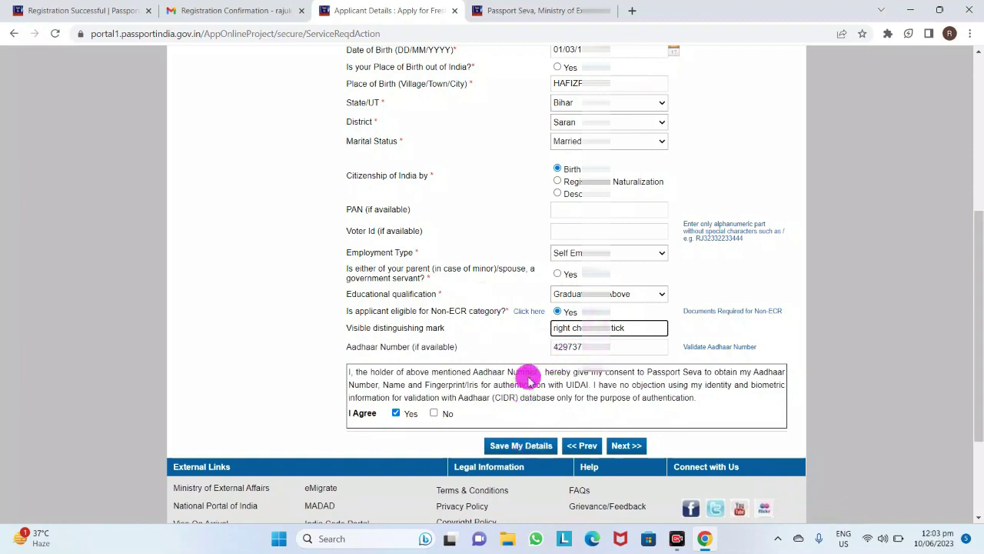
click(629, 447)
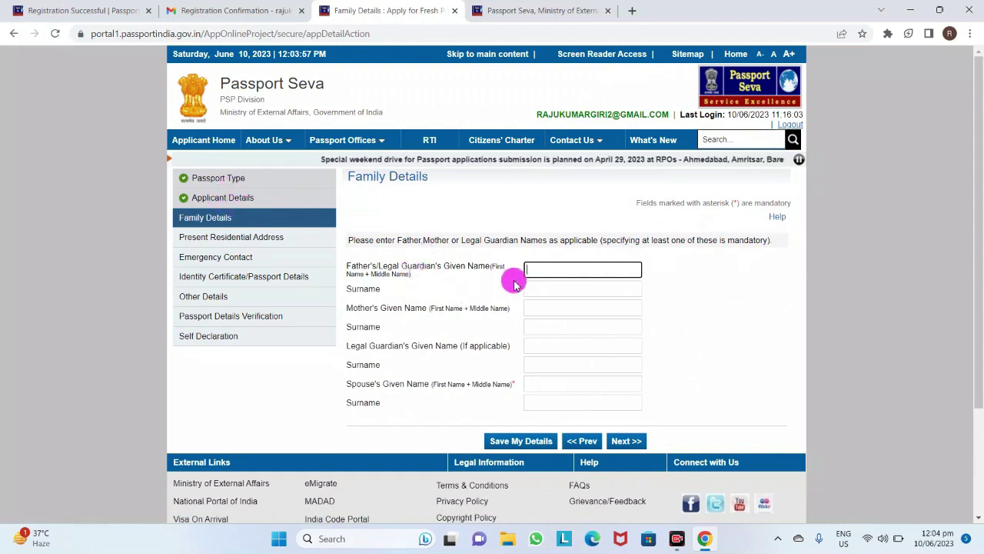
Enter the father's given name and surname
click(552, 273)
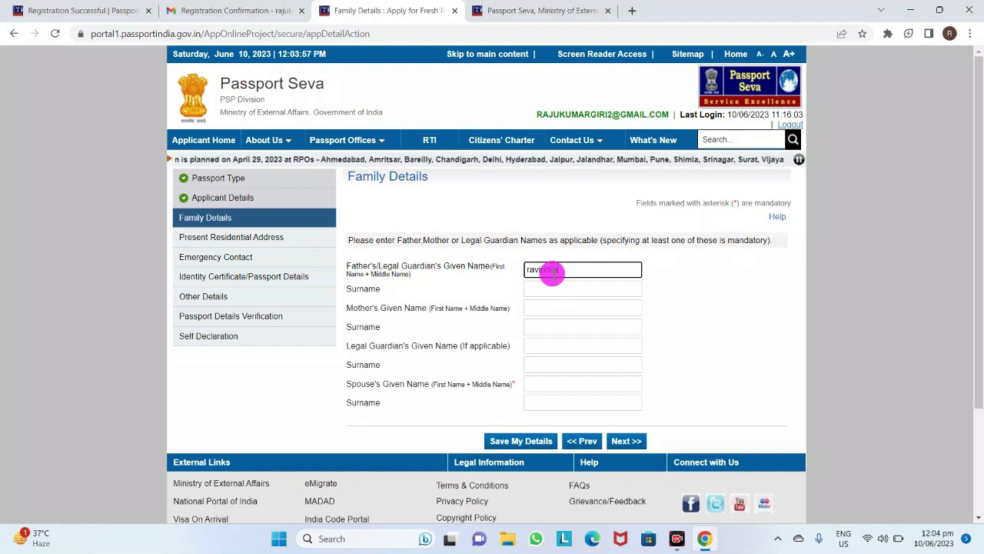
click(565, 289)
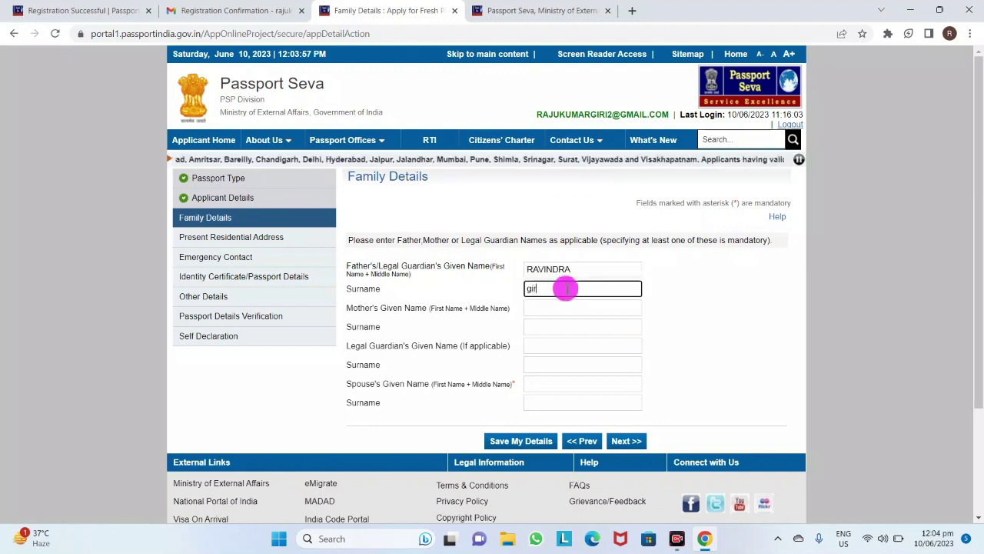
Skip the mother and guardian fields, enter the spouse's given name and surname, and save
click(571, 308)
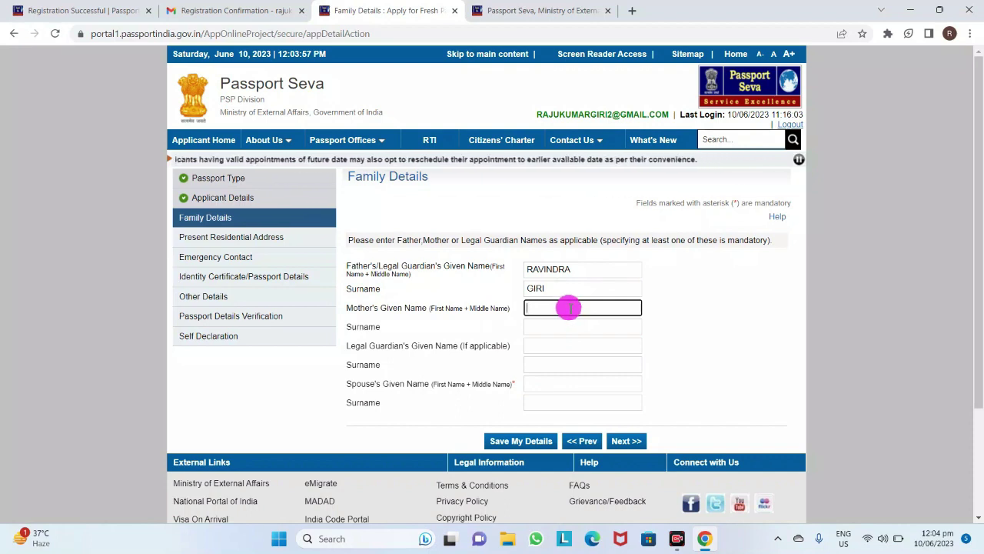
click(571, 332)
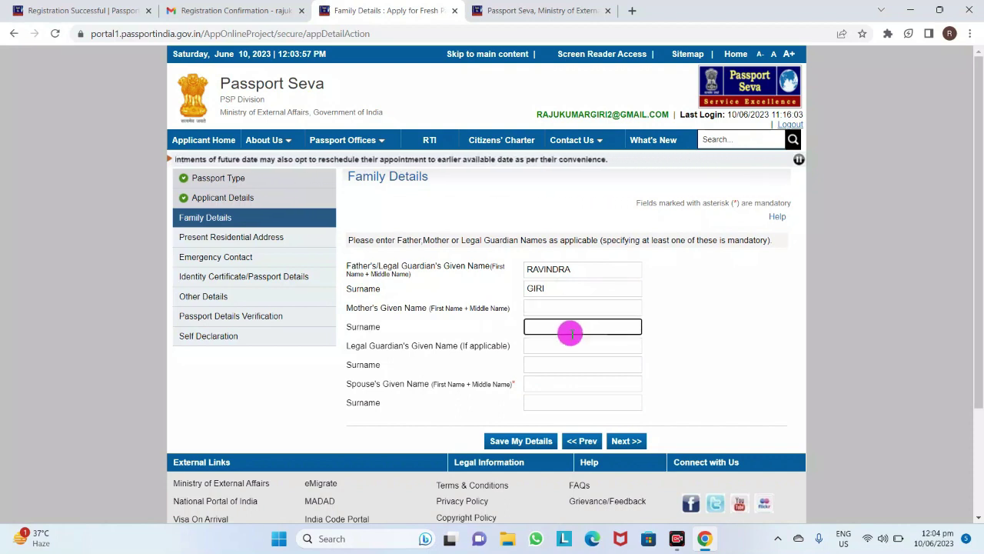
click(571, 346)
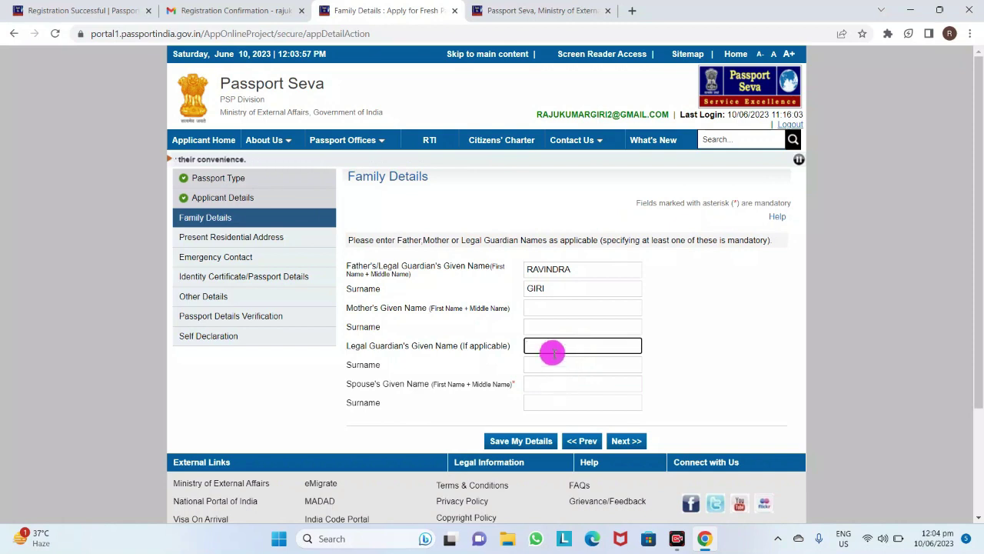
click(557, 368)
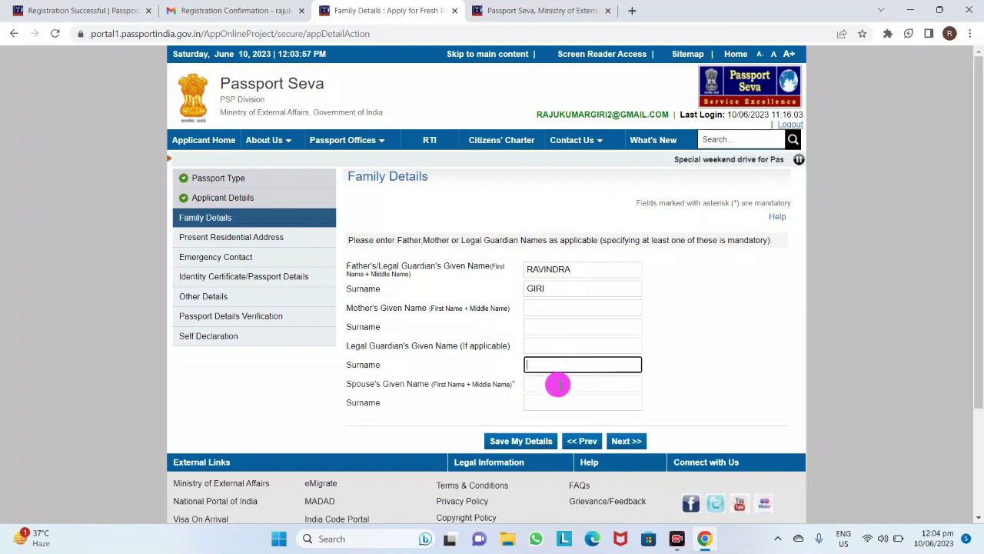
click(584, 386)
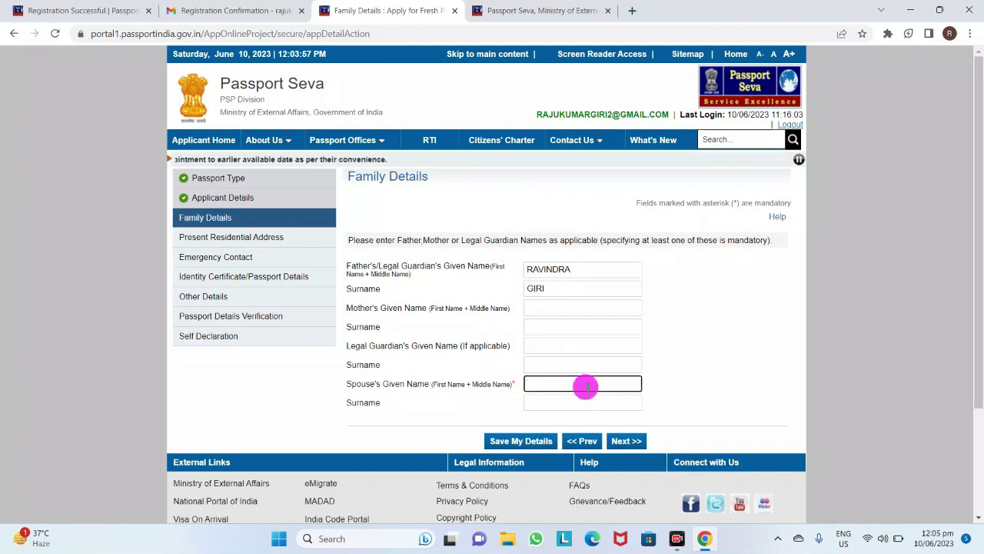
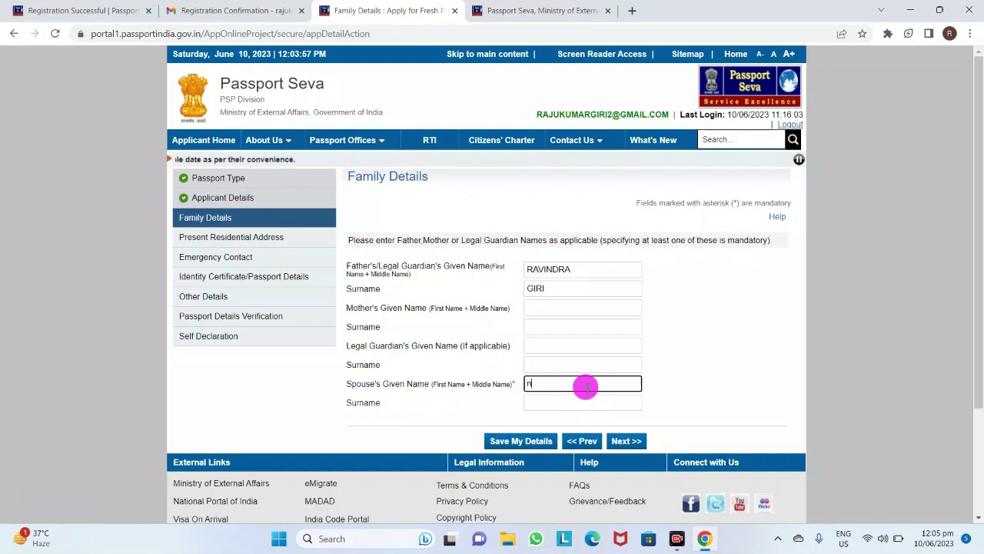
key(Tab)
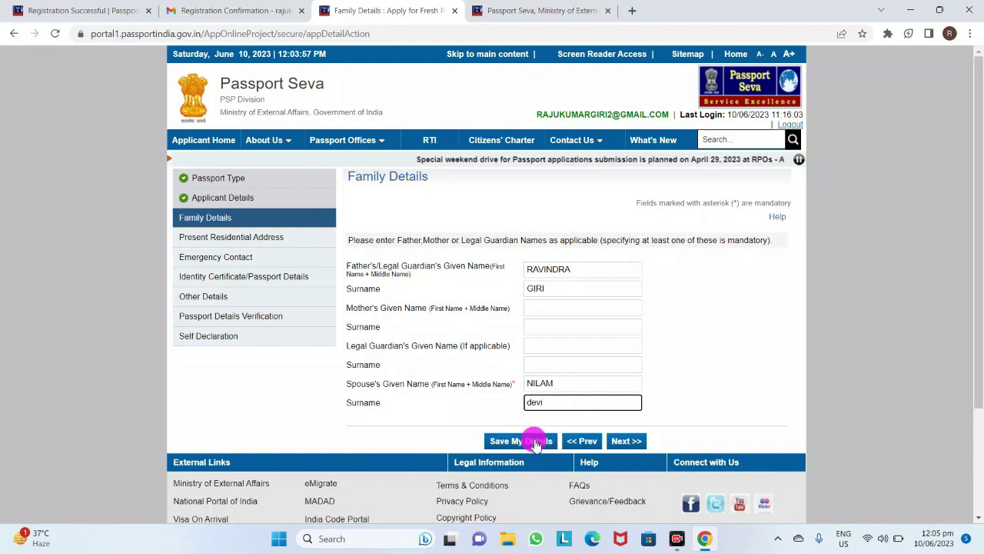
click(624, 441)
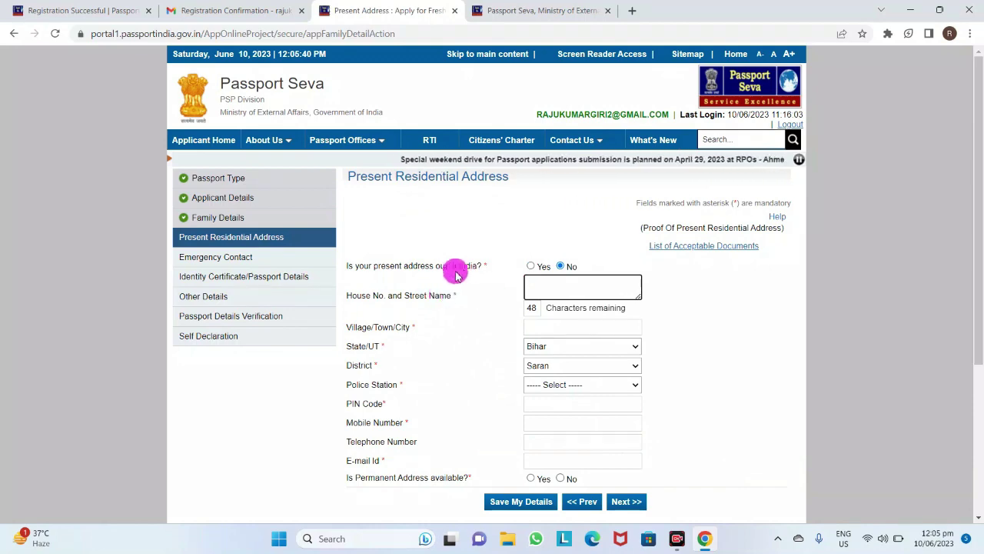
Enter the house number/street and the village/town of the present address
scroll(451, 281, down, 1)
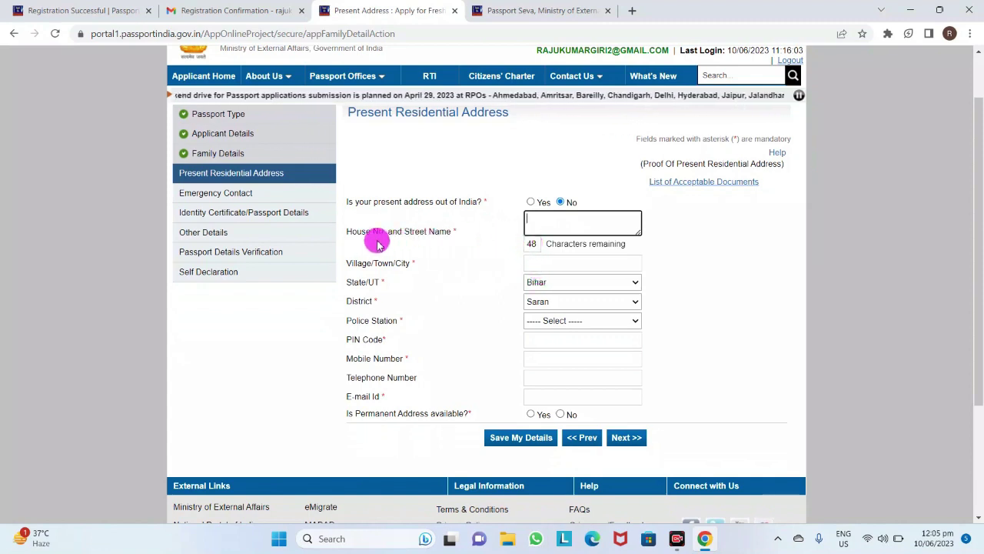
click(551, 224)
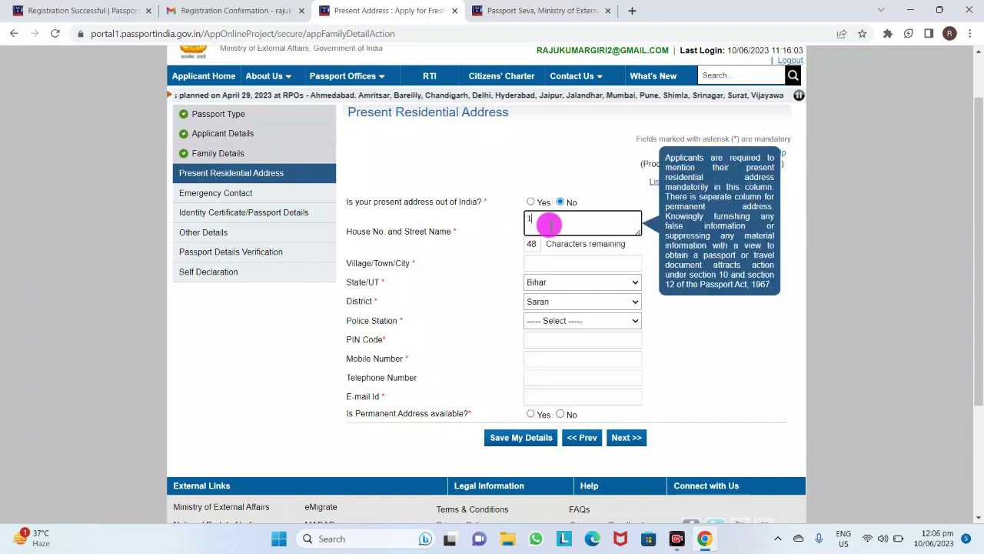
click(553, 263)
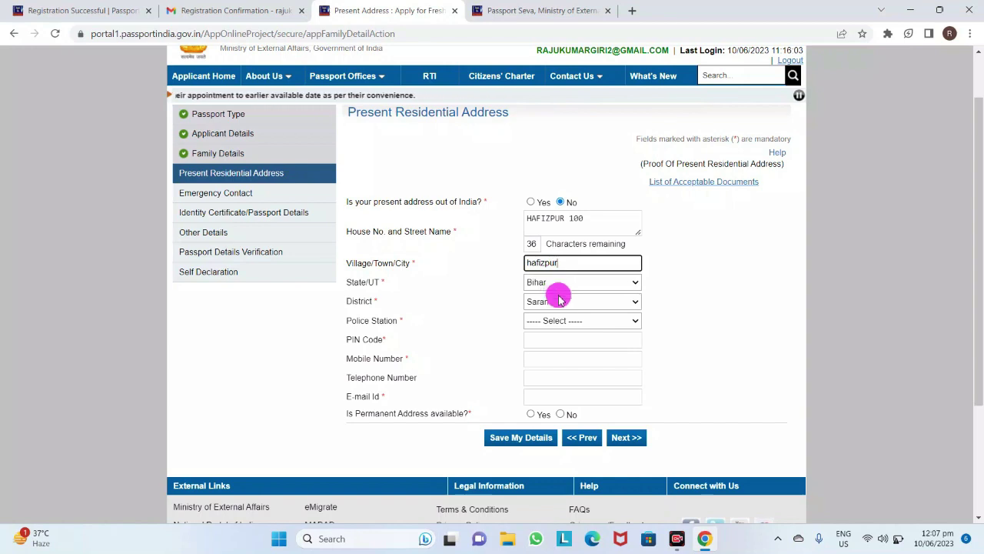
Choose the applicant's local police station from the list
click(561, 321)
scroll(562, 300, down, 1)
scroll(578, 265, down, 4)
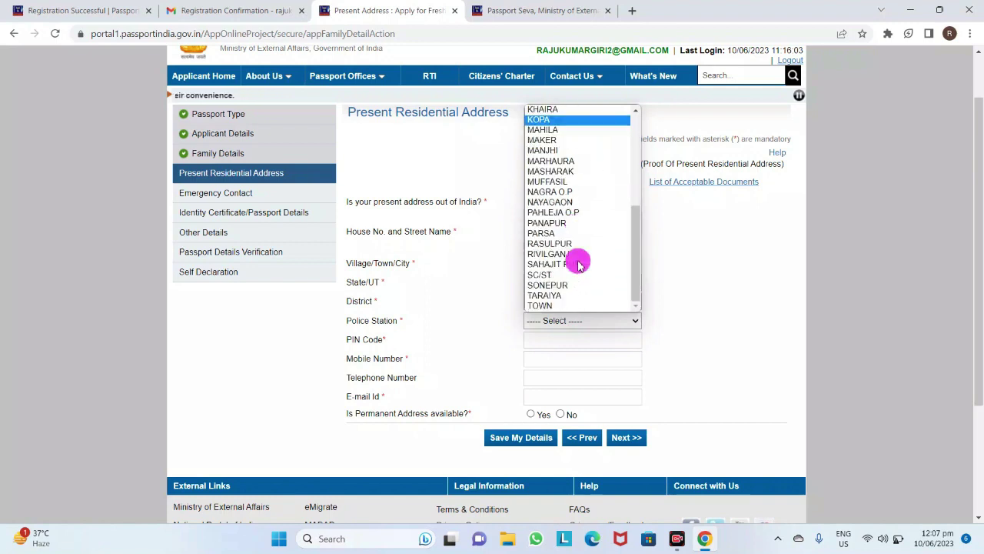
click(579, 265)
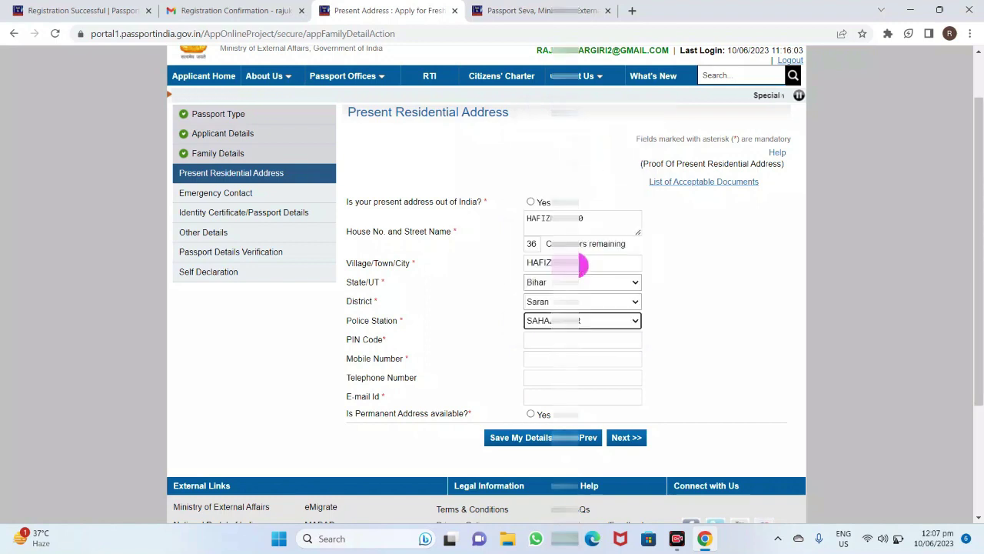
Enter the PIN code and move through the mobile, telephone and e-mail fields
click(544, 346)
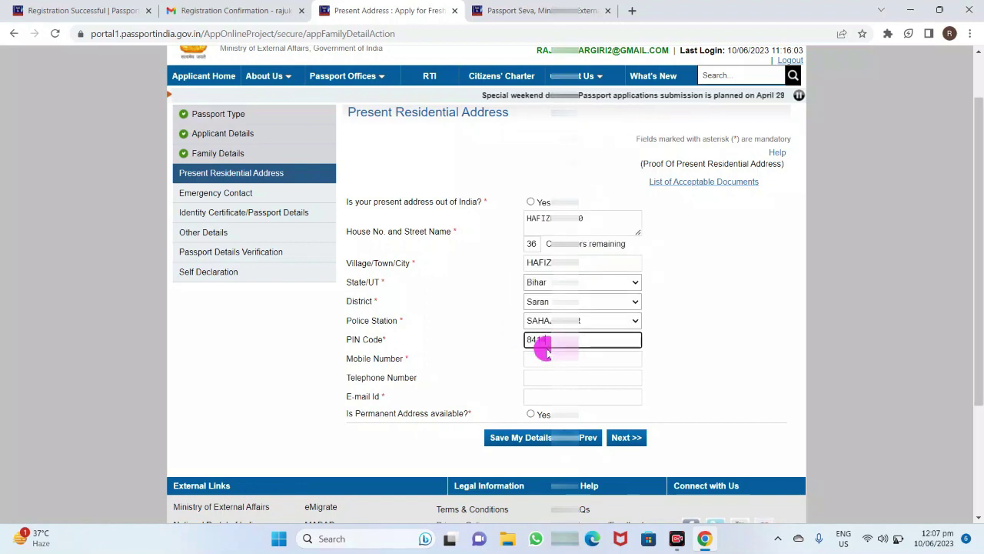
text(84142)
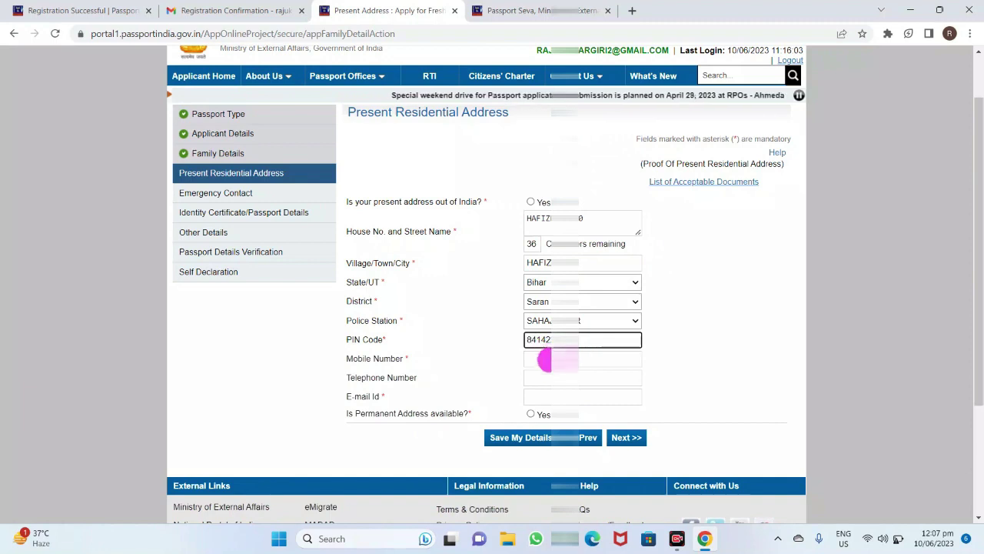
click(545, 360)
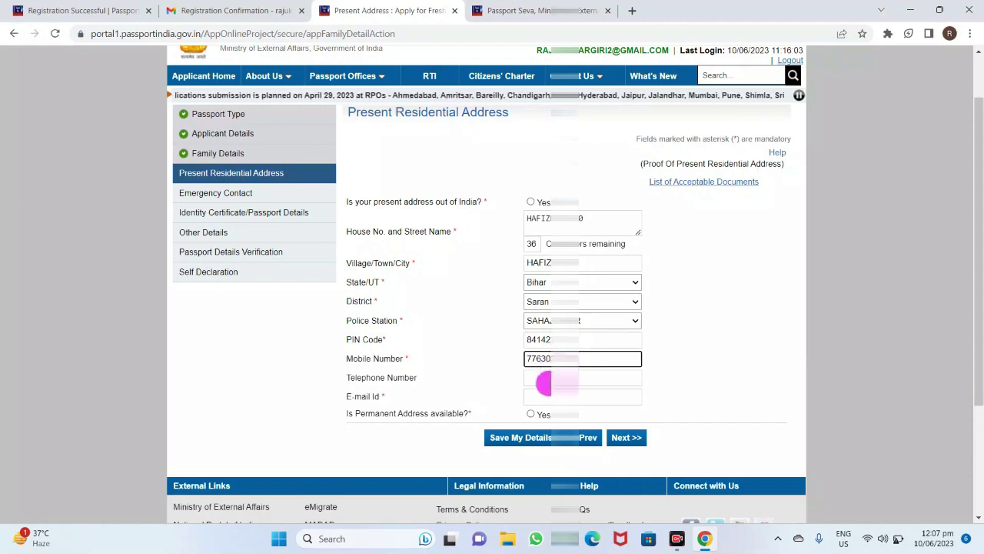
click(543, 379)
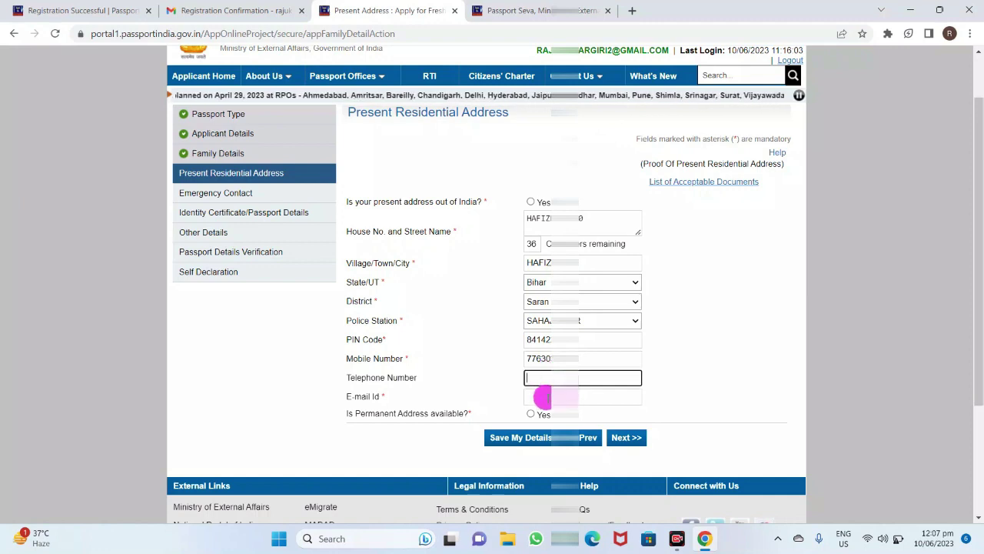
click(544, 397)
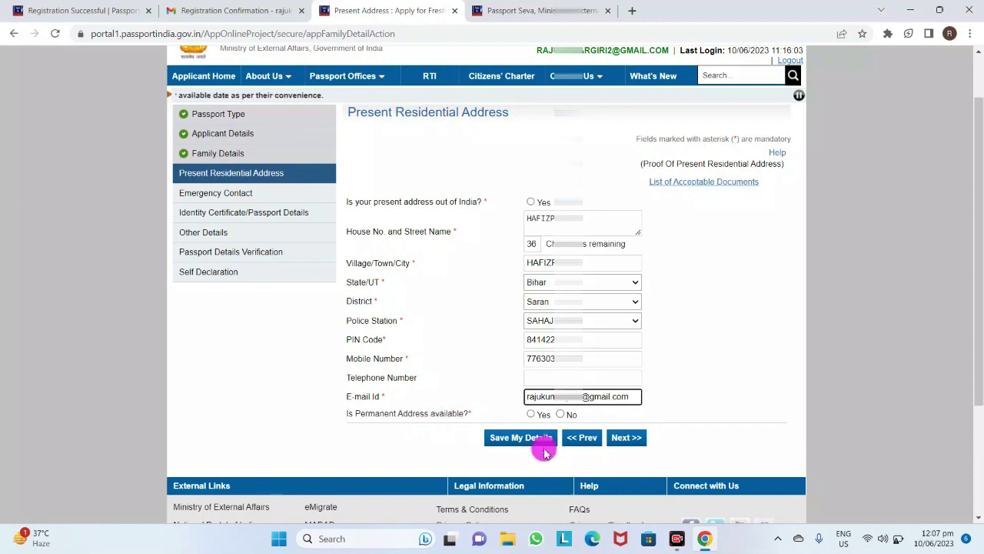
Answer No to 'Is Permanent Address available?' after trying the same-as-present options
click(530, 414)
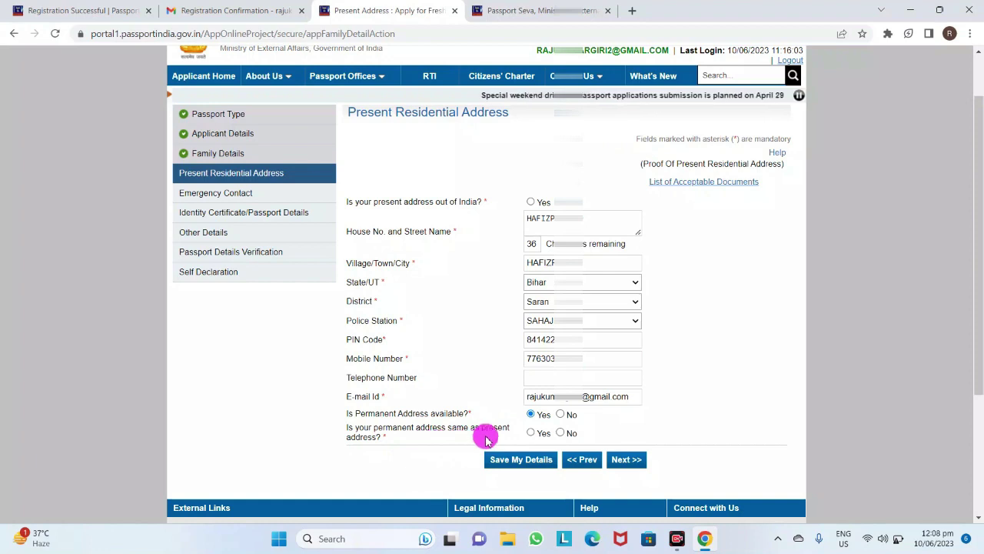
click(563, 433)
double_click(568, 435)
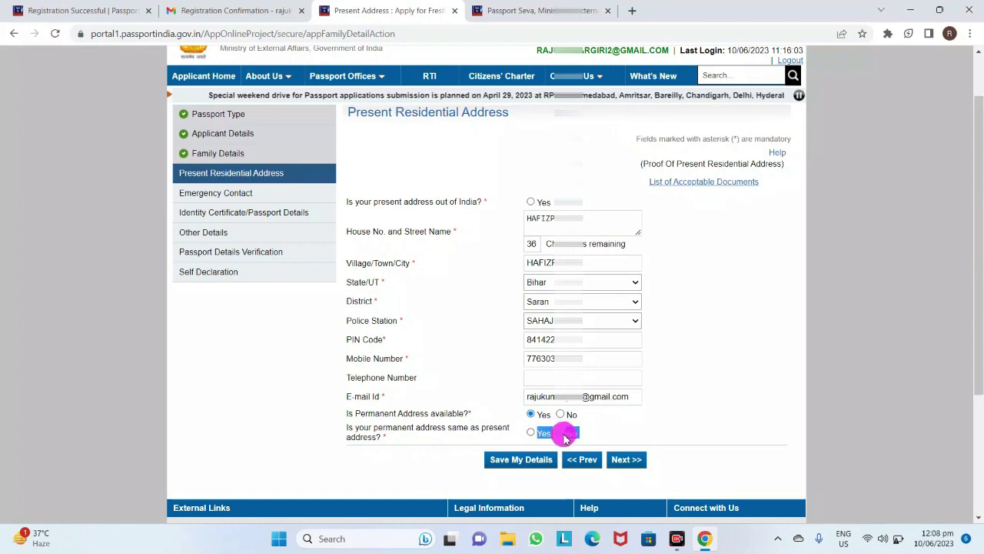
click(563, 435)
scroll(565, 437, down, 2)
scroll(565, 437, up, 1)
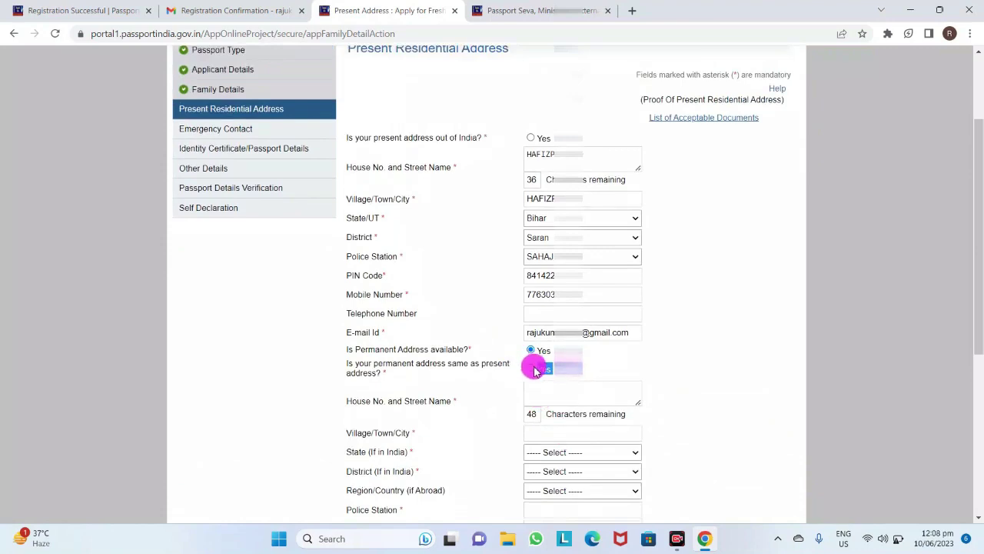
click(532, 369)
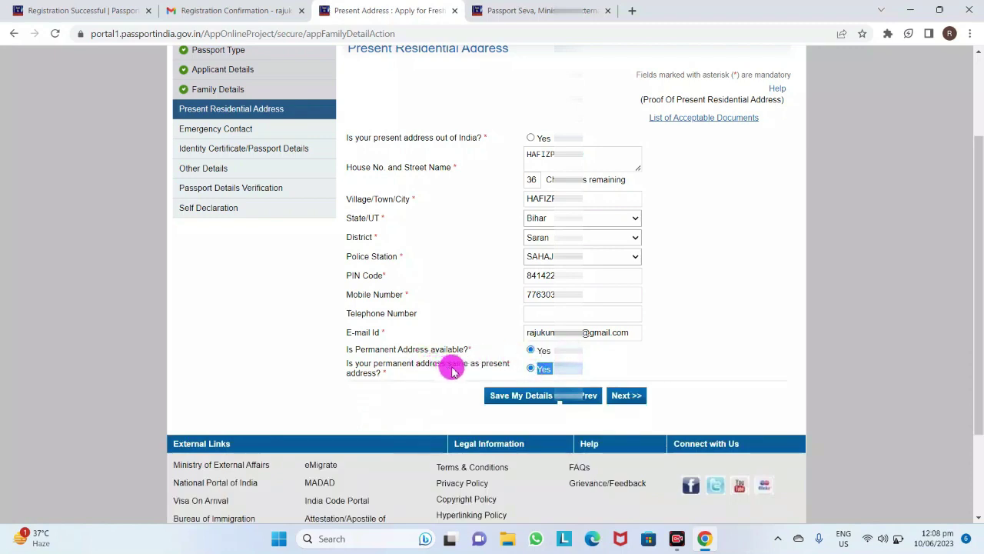
click(560, 350)
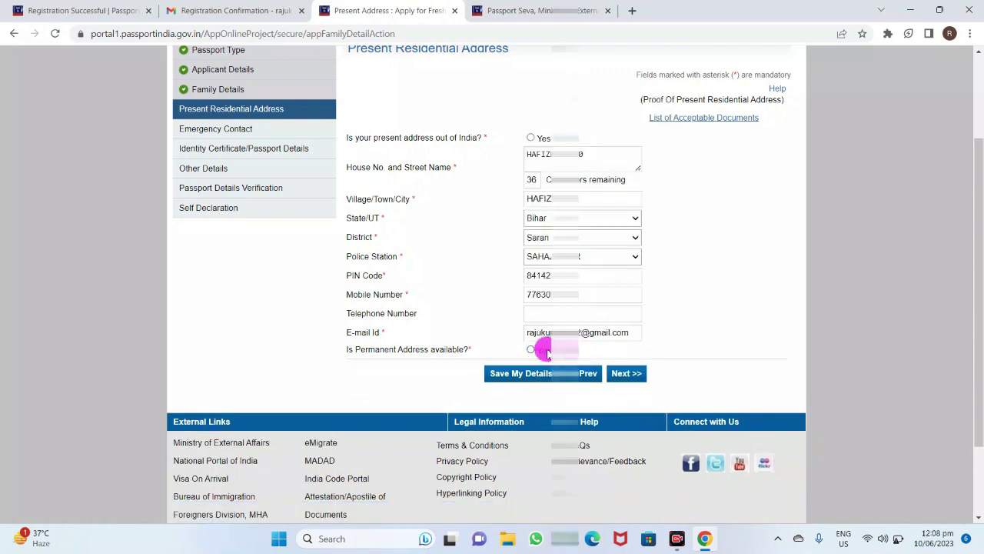
Save the present address details, accepting the SMS and office notices, and continue
click(522, 379)
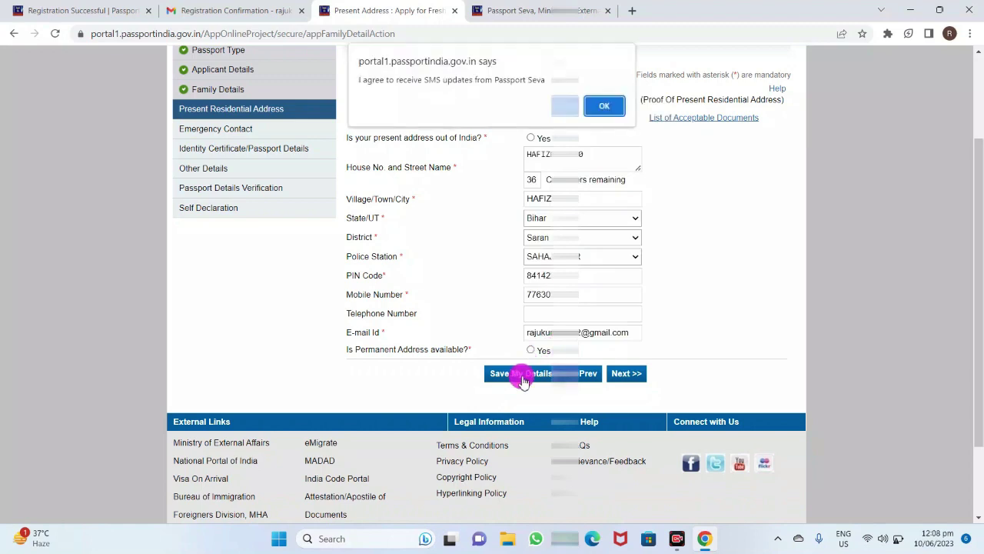
click(607, 106)
click(552, 170)
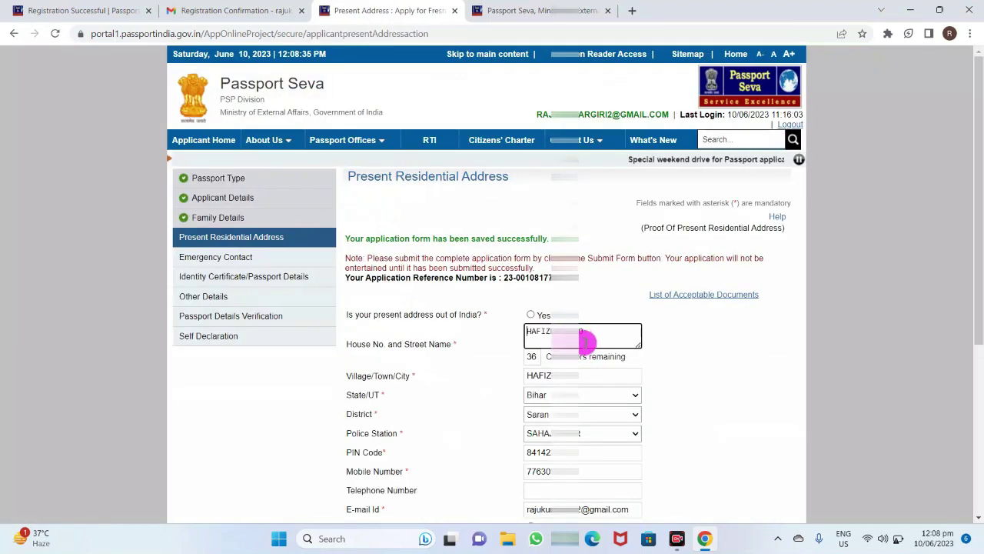
scroll(679, 347, down, 3)
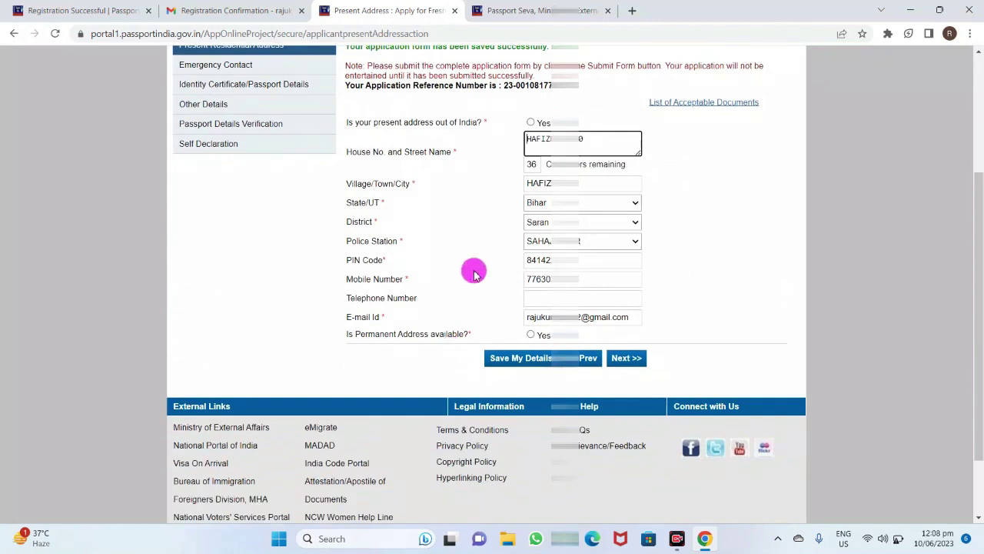
click(612, 359)
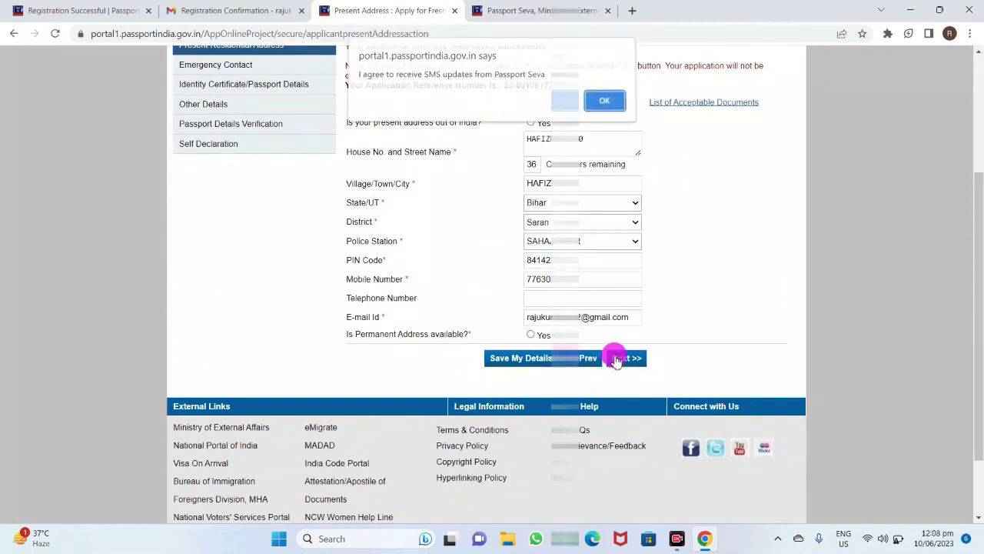
click(605, 106)
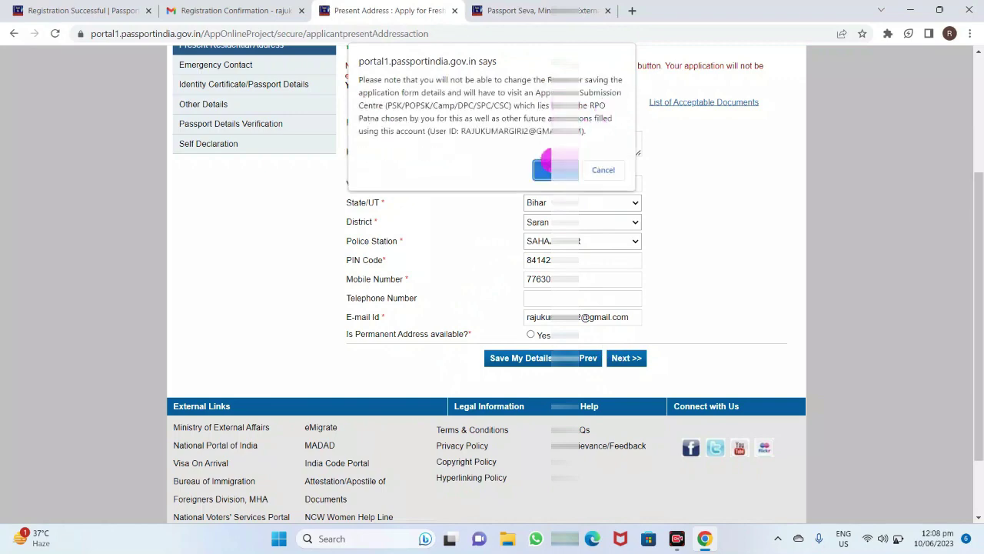
click(555, 162)
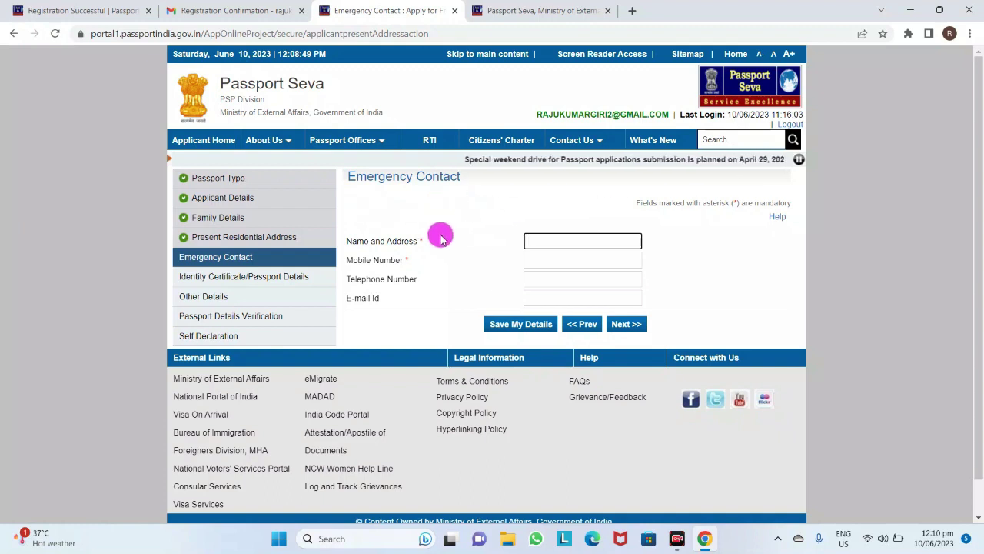
Enter the emergency contact's name and mobile number, then continue to Identity Certificate
click(577, 243)
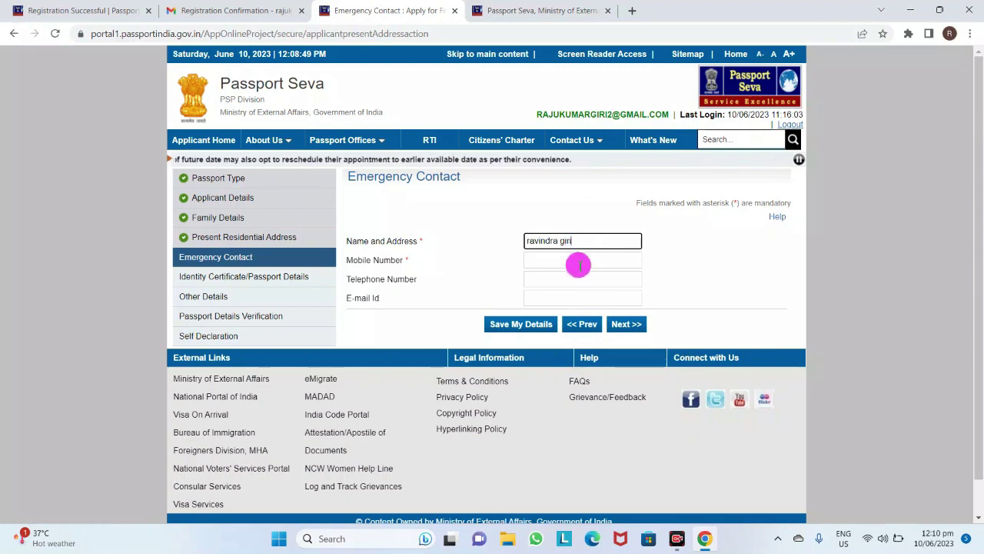
click(579, 261)
text(12365478)
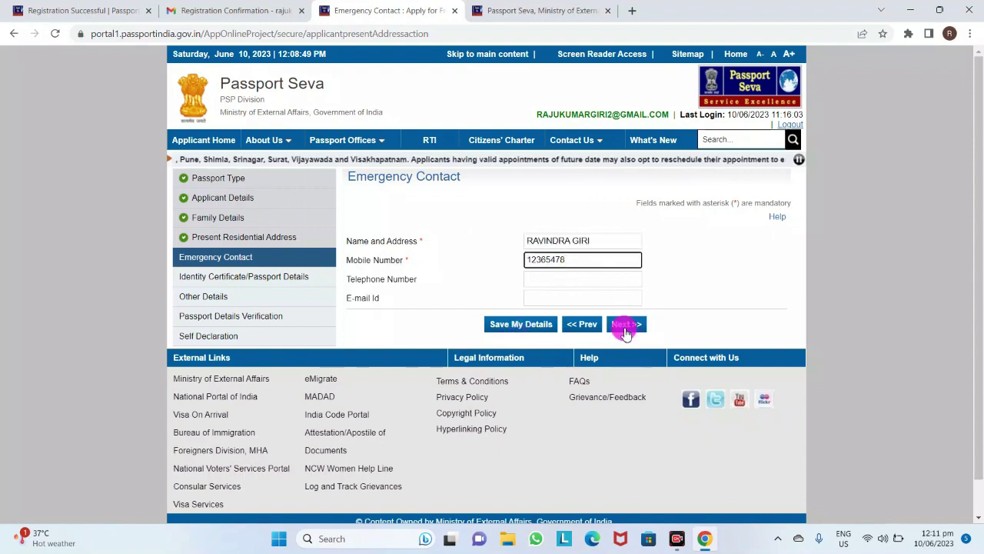
click(625, 326)
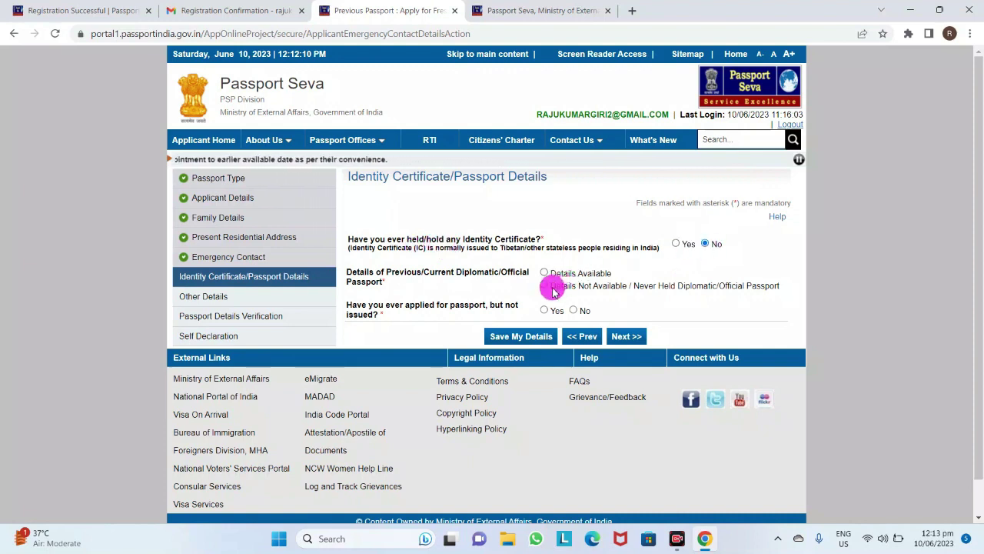
Answer No to applied-but-not-issued, choose Details Not Available, and save the identity details
click(573, 310)
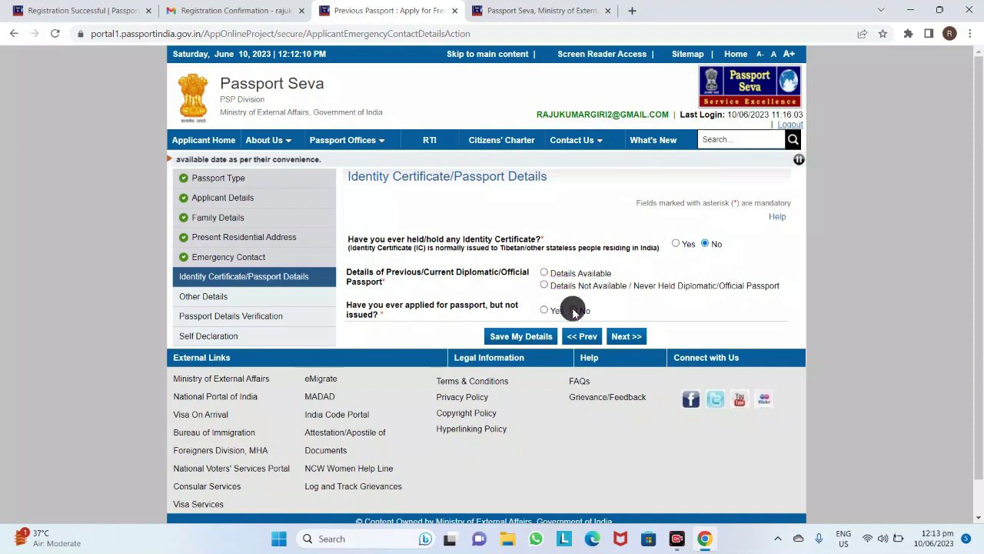
click(544, 286)
click(564, 339)
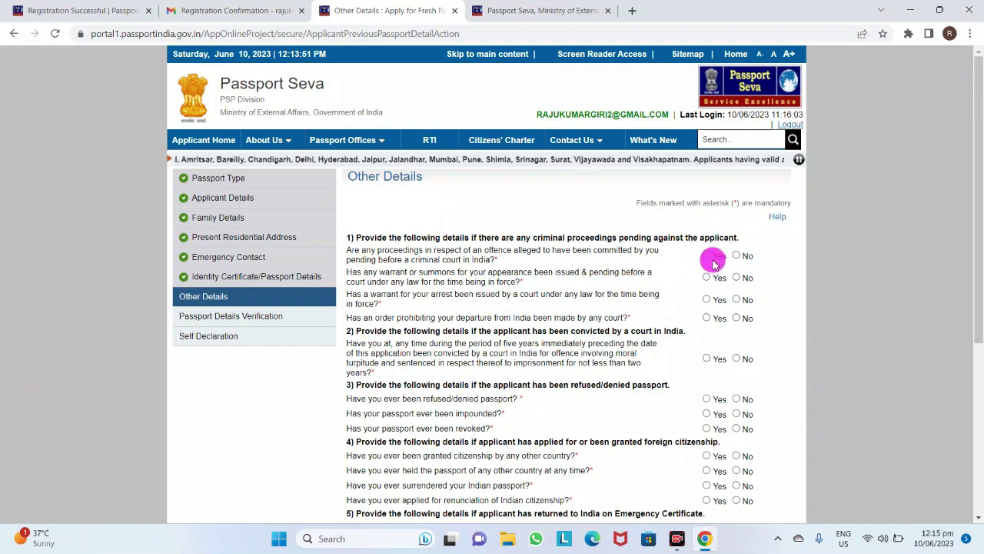
Answer No to the pending criminal proceedings and warrant/summons questions, then save the Other Details
click(709, 257)
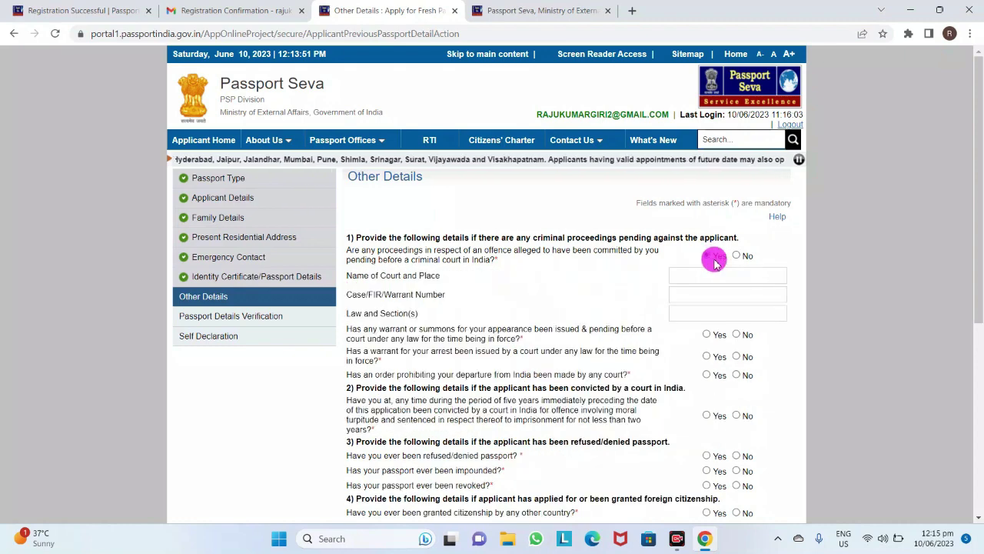
click(741, 257)
click(737, 278)
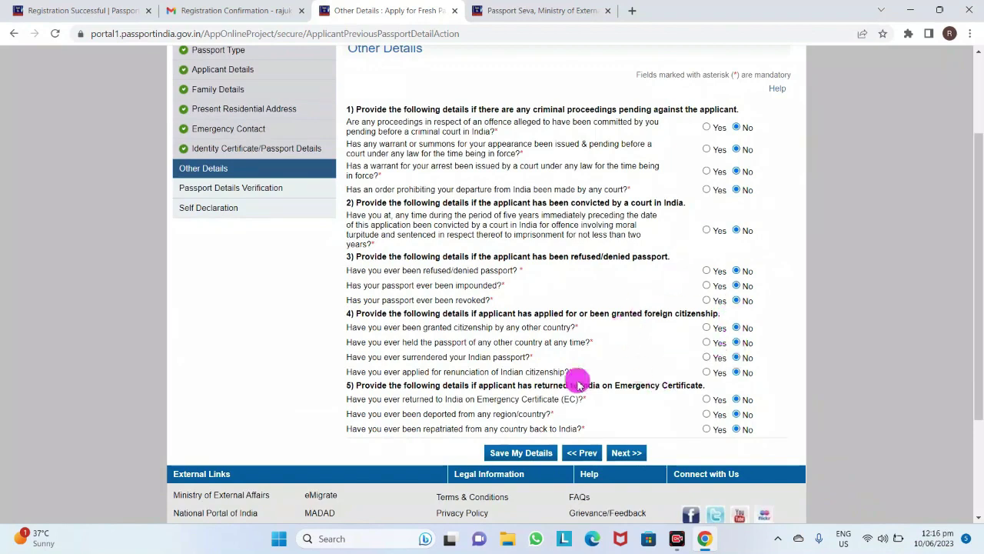
click(512, 454)
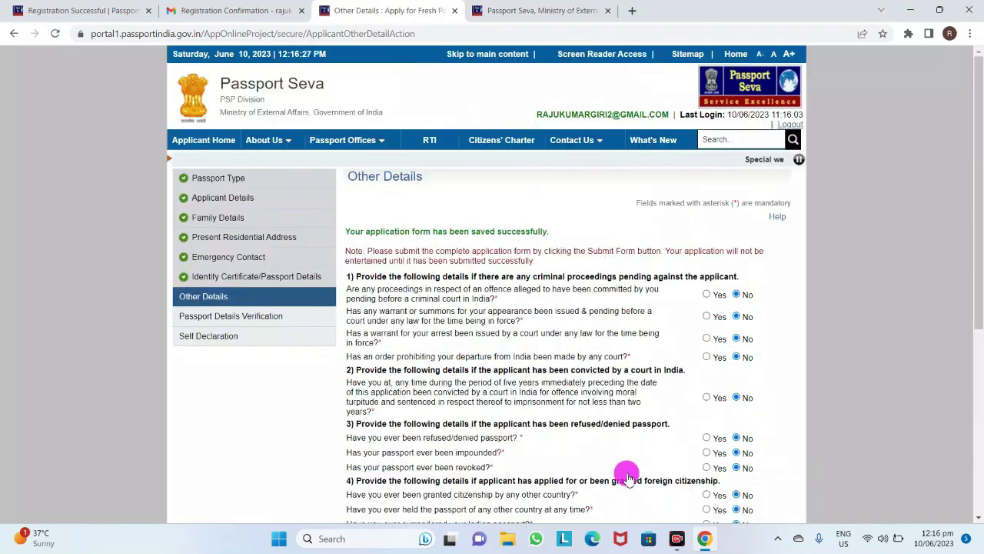
scroll(626, 452, down, 2)
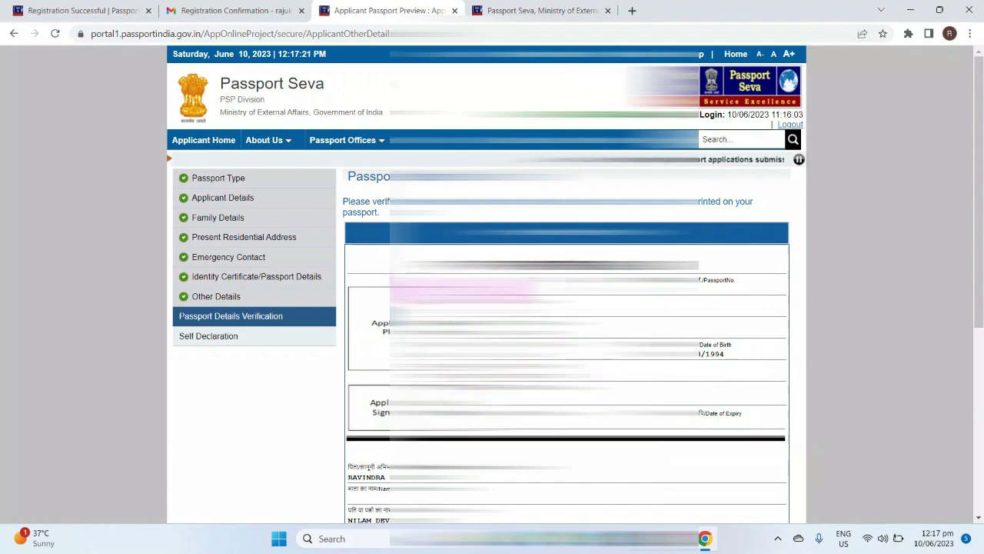
Scroll through the Passport Details Verification preview to review the entered details
scroll(493, 308, down, 1)
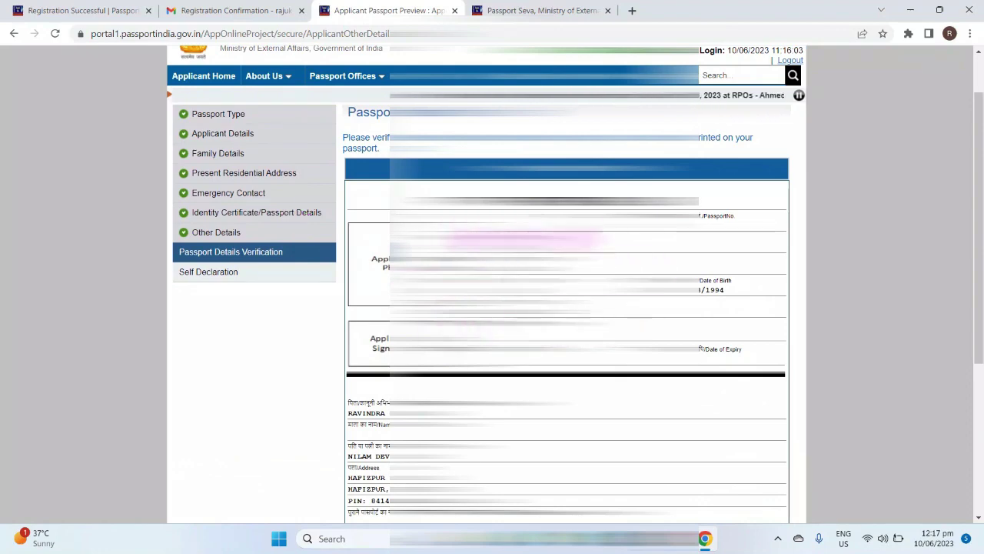
scroll(492, 307, down, 2)
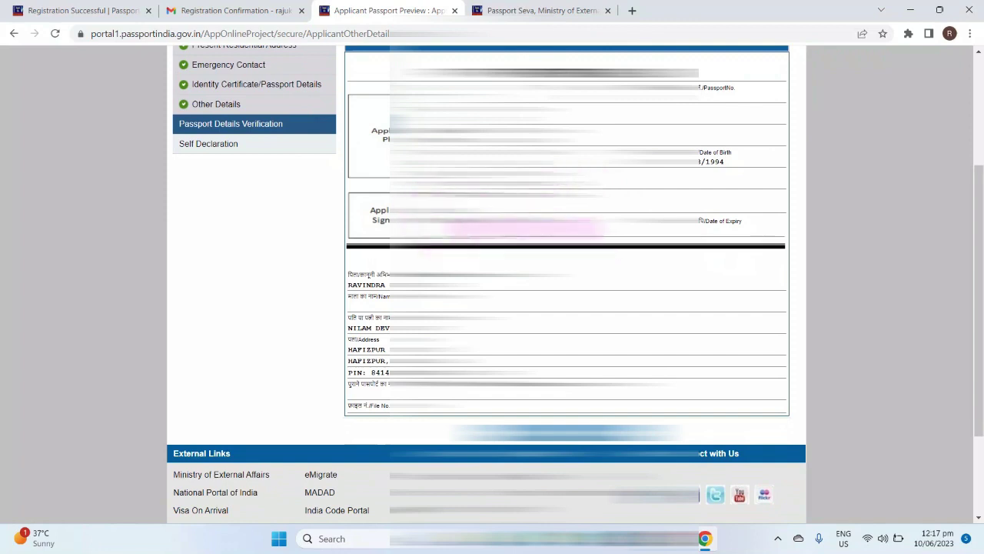
scroll(492, 307, down, 1)
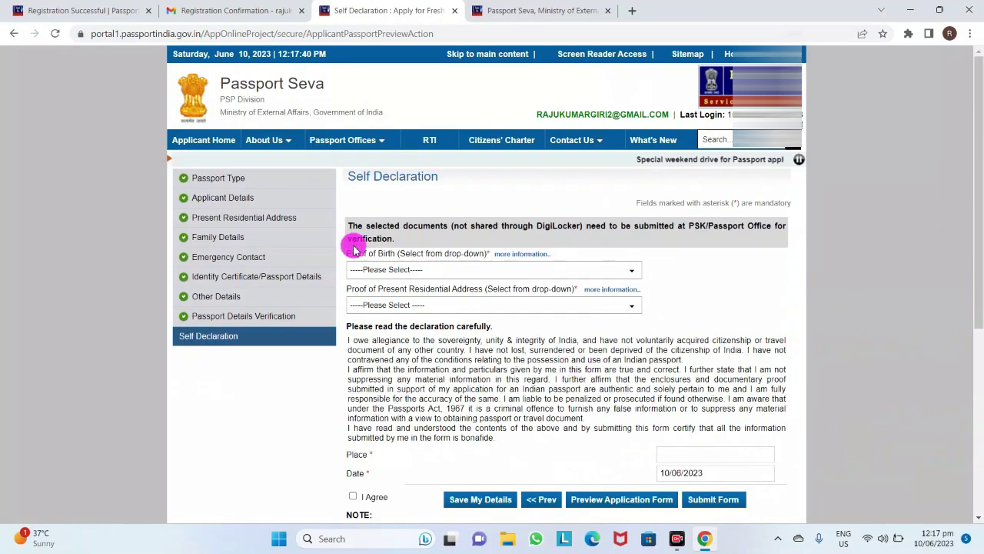
Choose Aadhaar Card/E-Aadhaar as the proof of birth document
scroll(408, 216, down, 2)
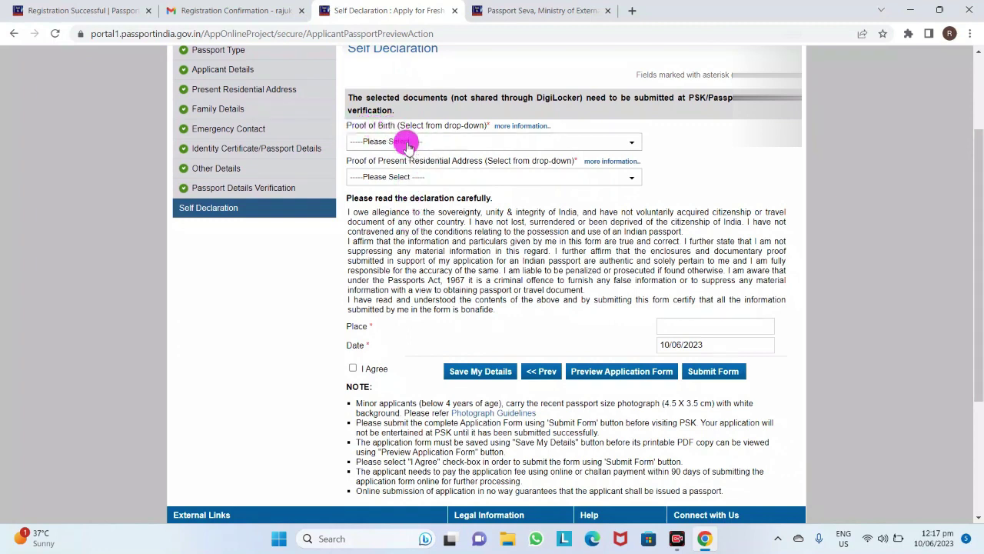
click(408, 146)
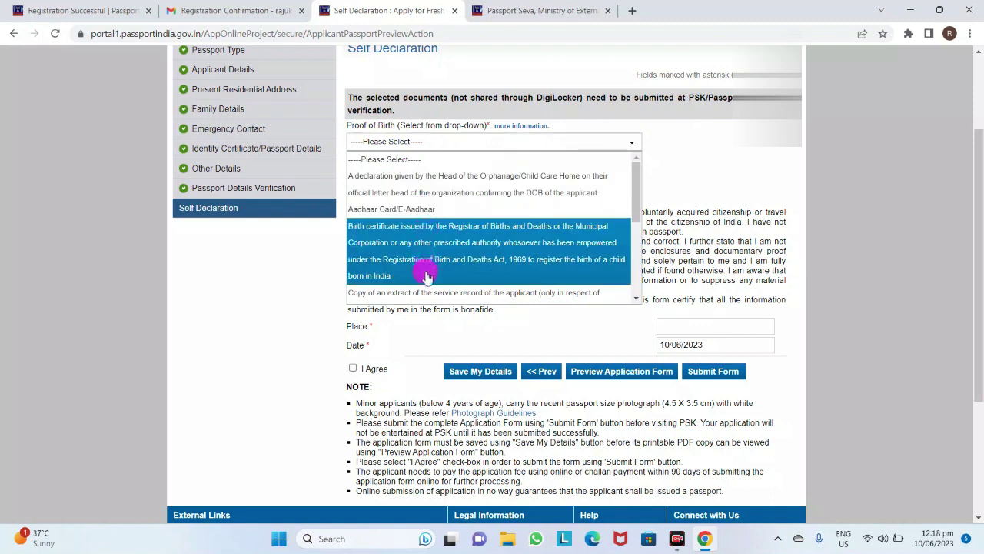
scroll(434, 292, down, 2)
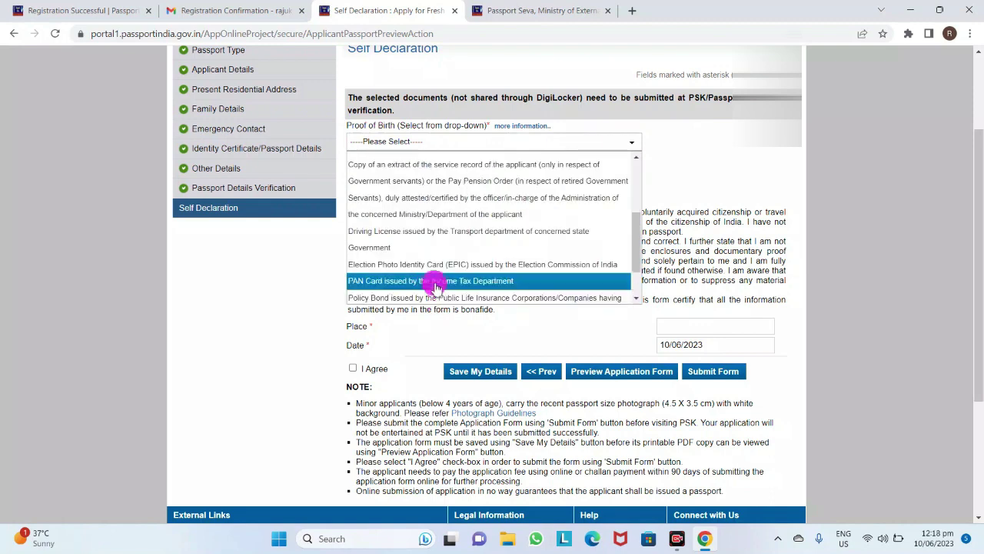
scroll(435, 269, down, 1)
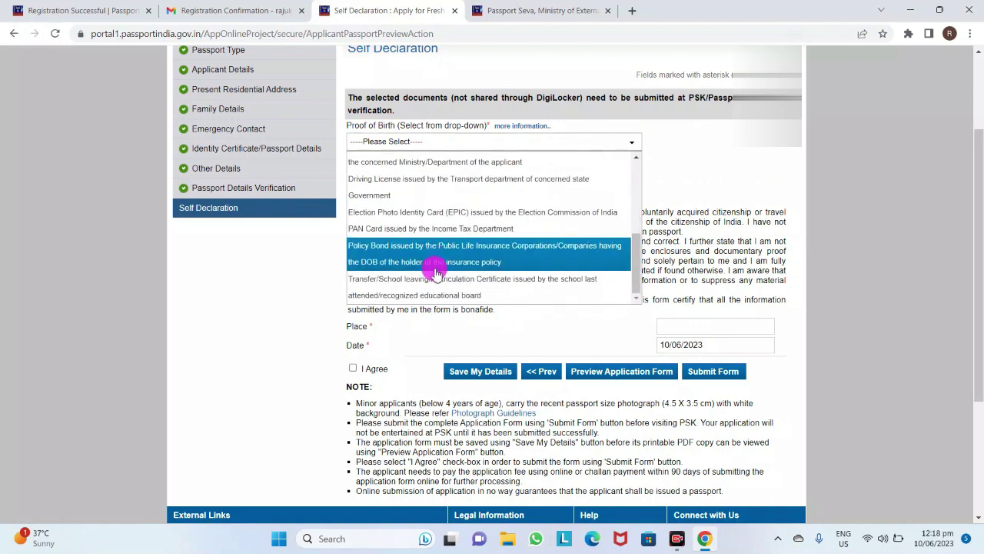
scroll(435, 269, down, 2)
scroll(436, 267, up, 5)
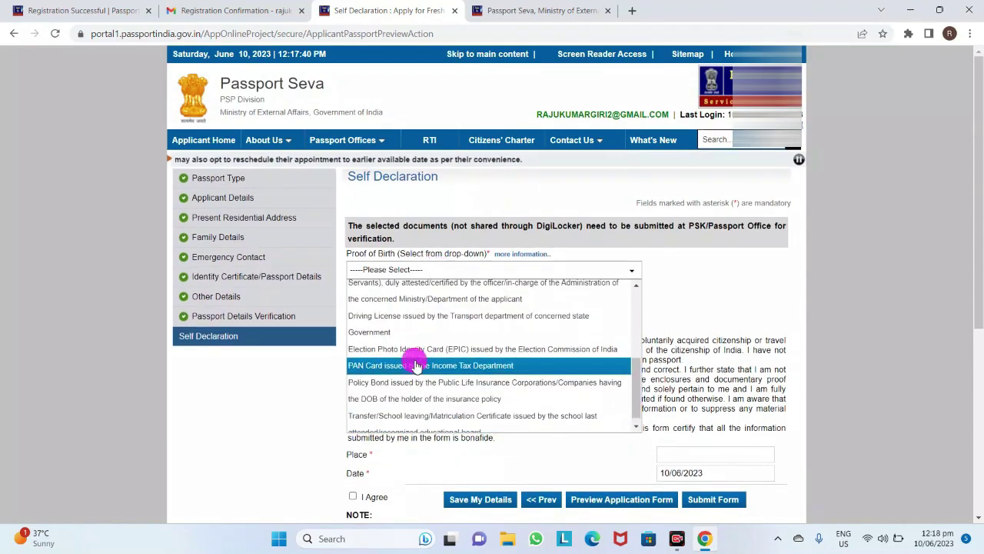
scroll(415, 363, up, 3)
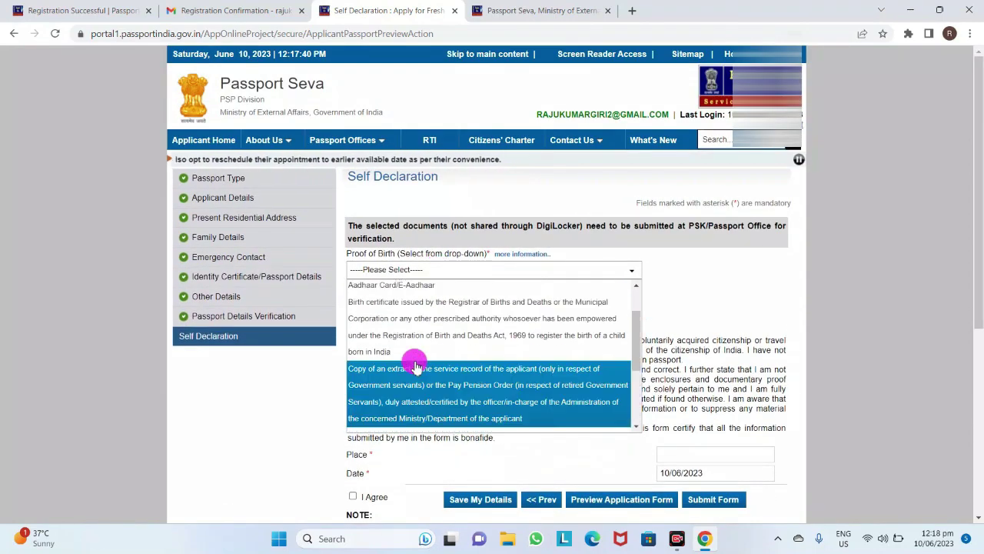
click(406, 286)
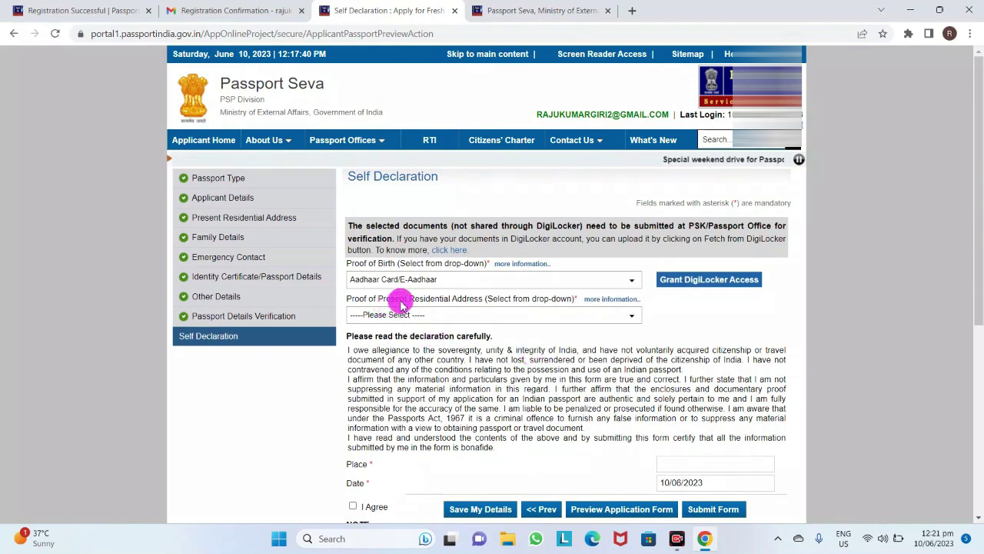
Choose Ration Cards as the proof of present address
click(449, 314)
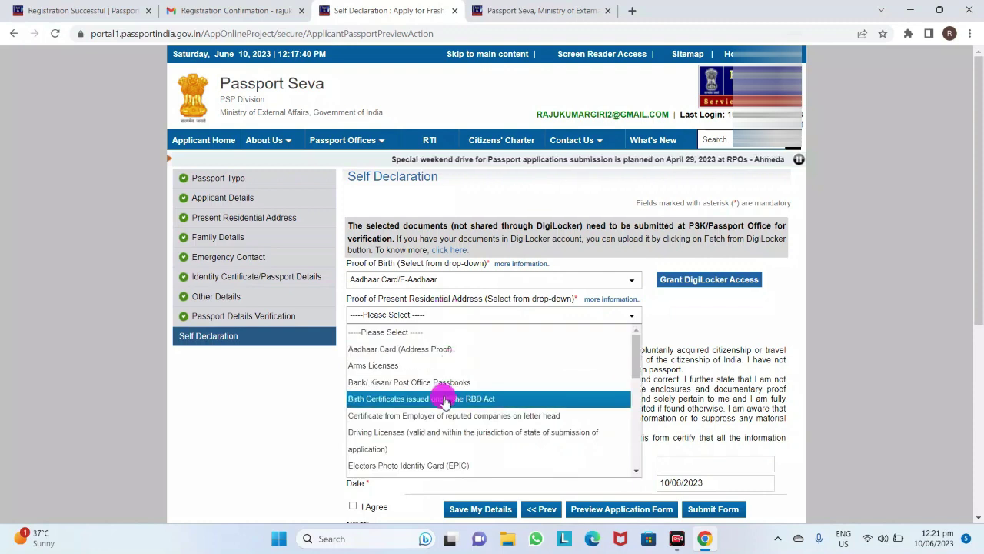
scroll(446, 426, down, 2)
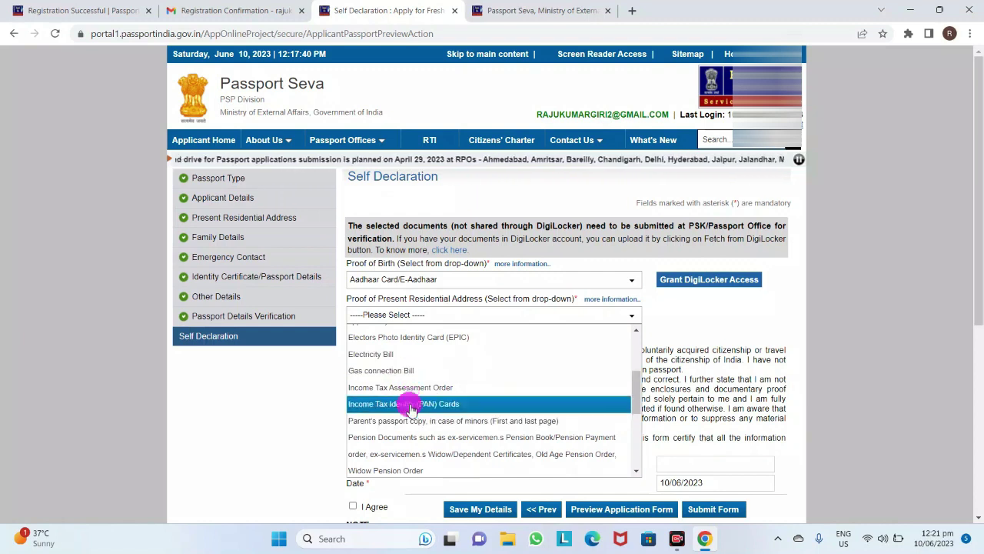
scroll(415, 408, up, 3)
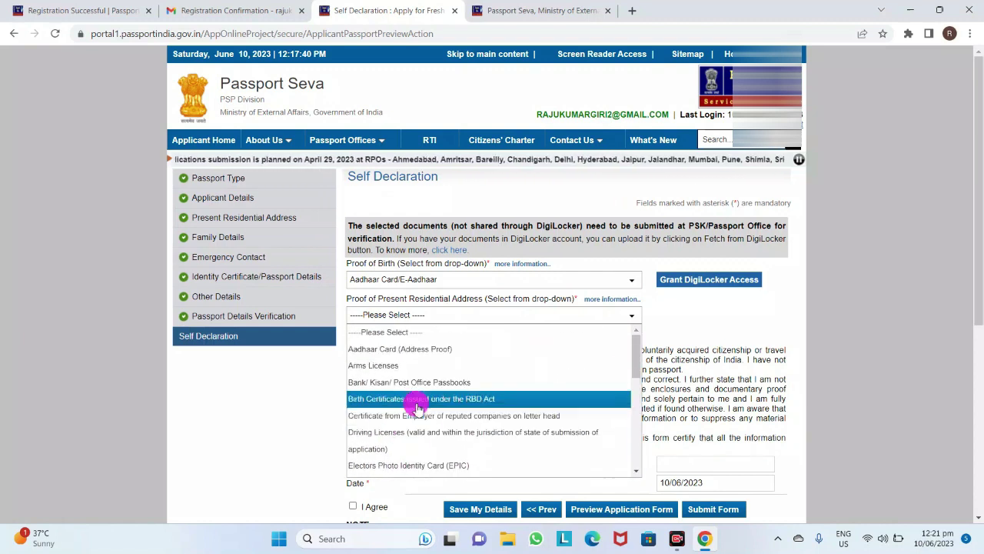
scroll(416, 406, down, 2)
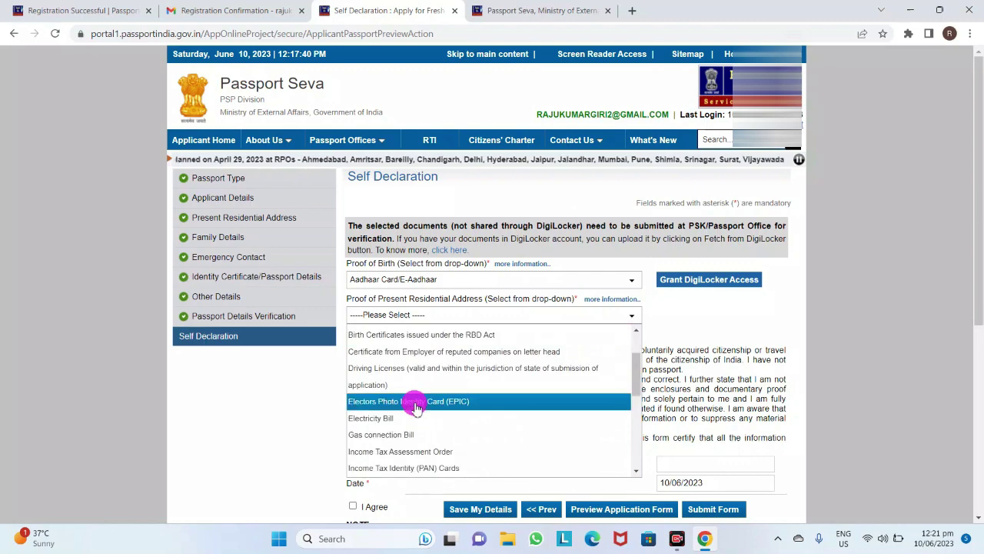
scroll(416, 408, down, 2)
scroll(415, 406, down, 4)
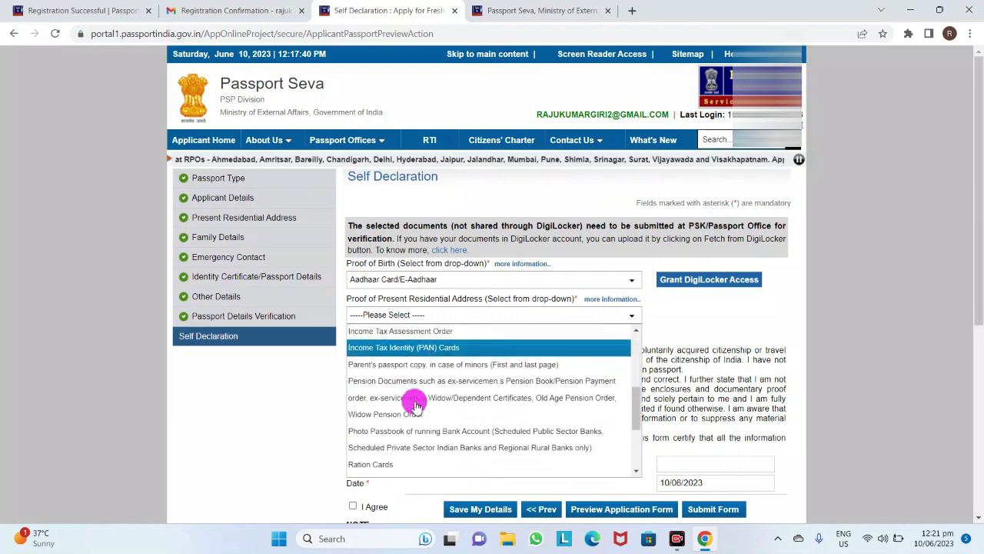
scroll(416, 406, down, 4)
scroll(415, 406, up, 4)
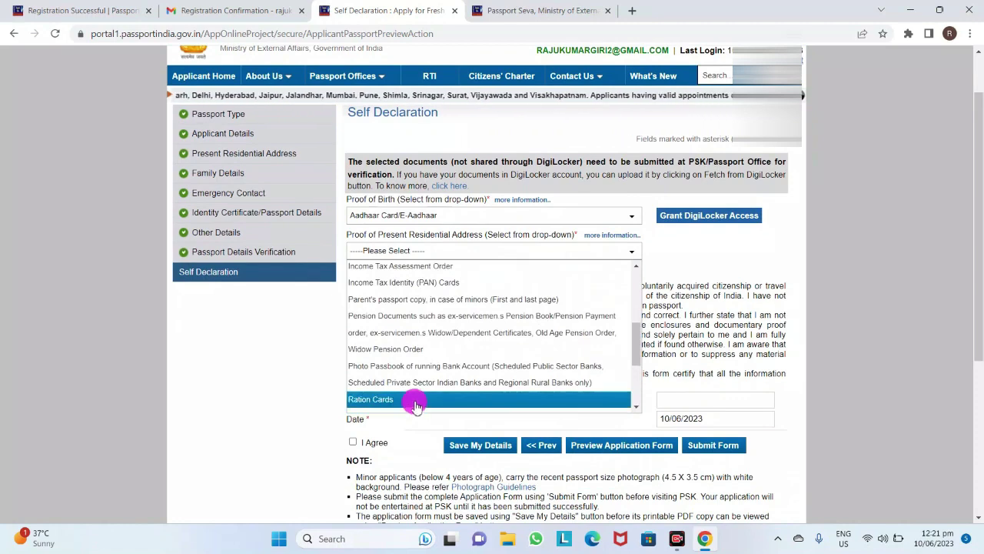
click(415, 402)
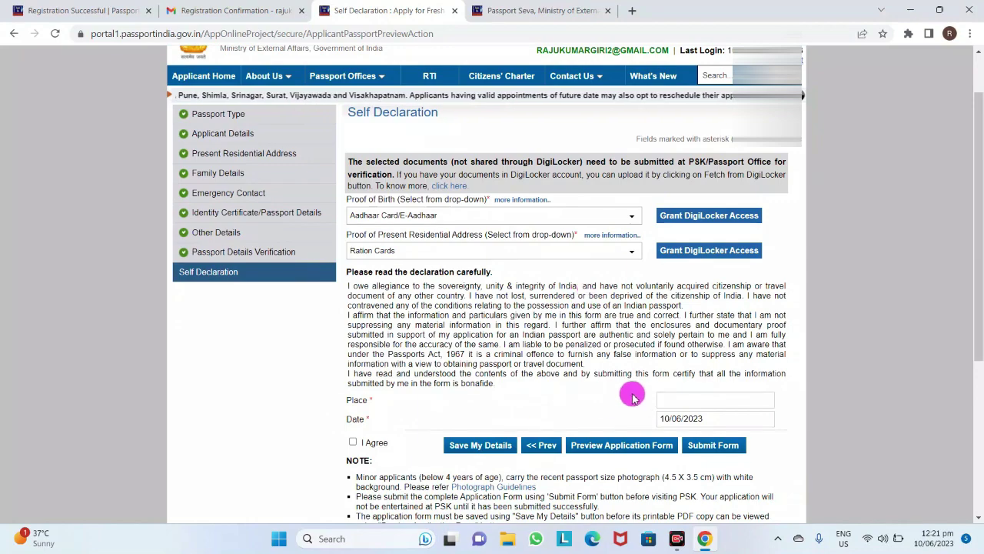
Enter 'saran' as the place, agree to the self-declaration, and save the details
click(691, 397)
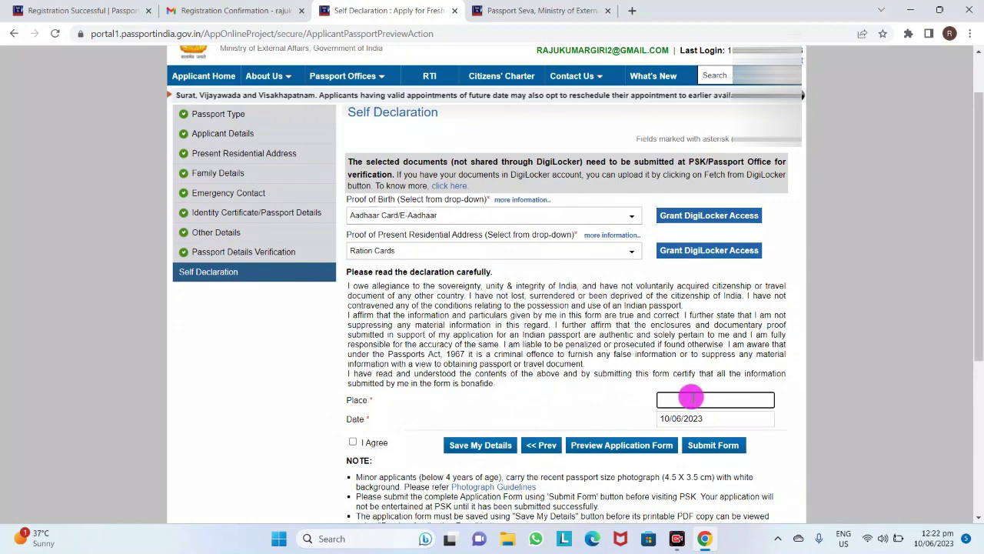
text(saran)
scroll(638, 454, down, 2)
scroll(637, 459, down, 3)
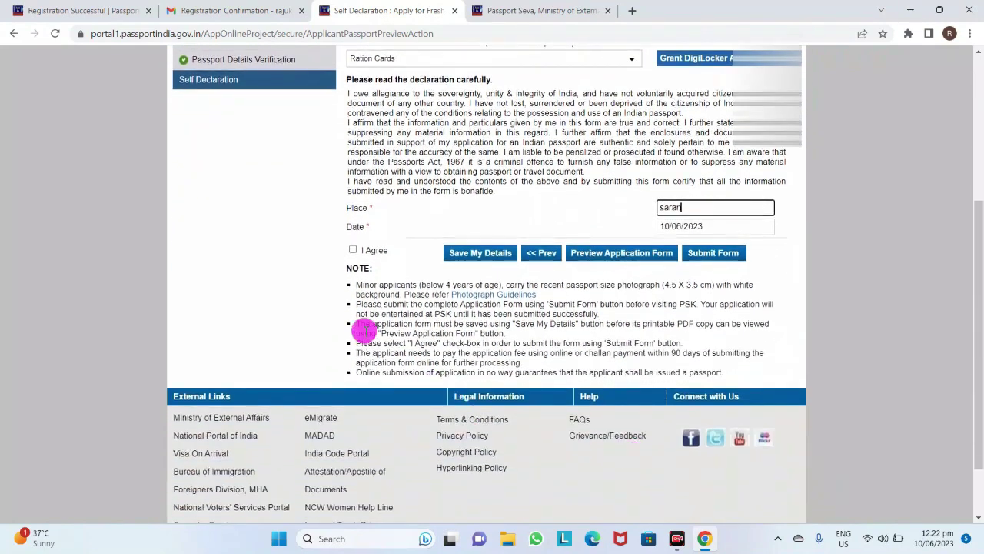
click(352, 250)
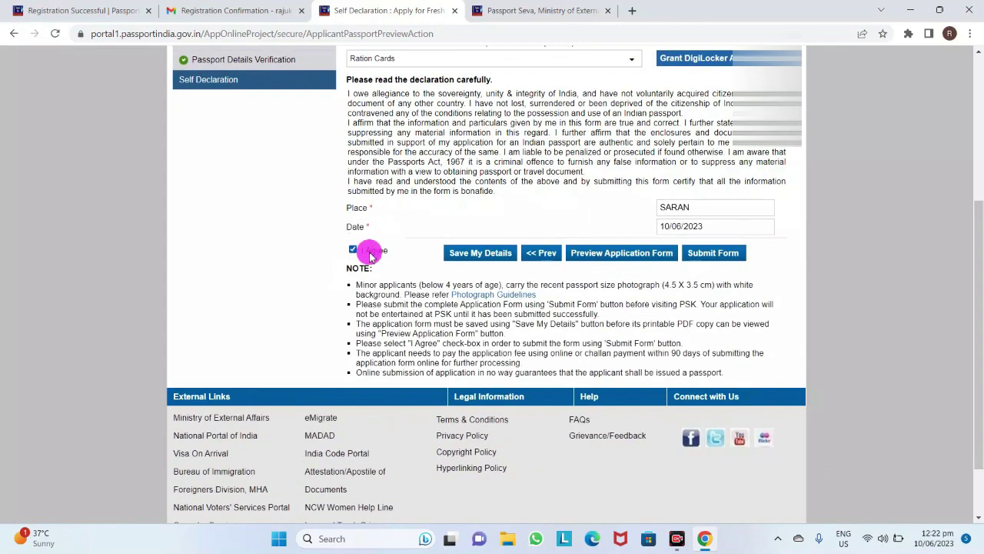
click(468, 259)
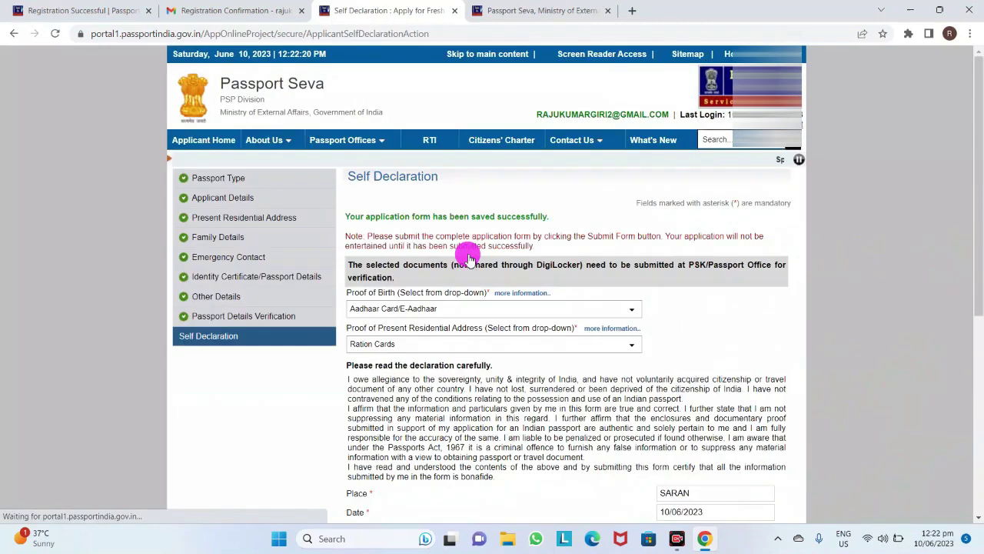
Go to Schedule Appointment and select State Bank MOPS online payment for the fee
scroll(566, 326, down, 3)
scroll(569, 328, down, 2)
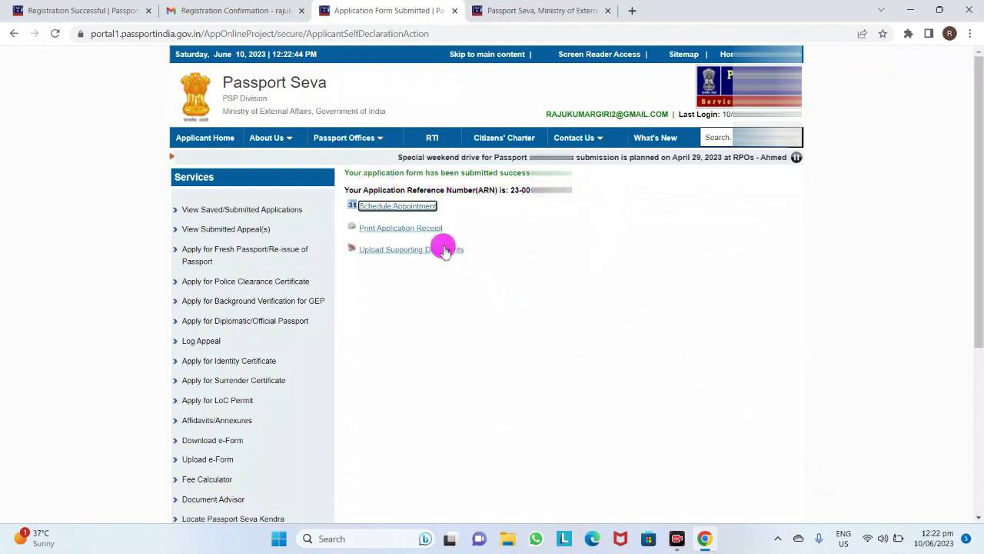
click(386, 211)
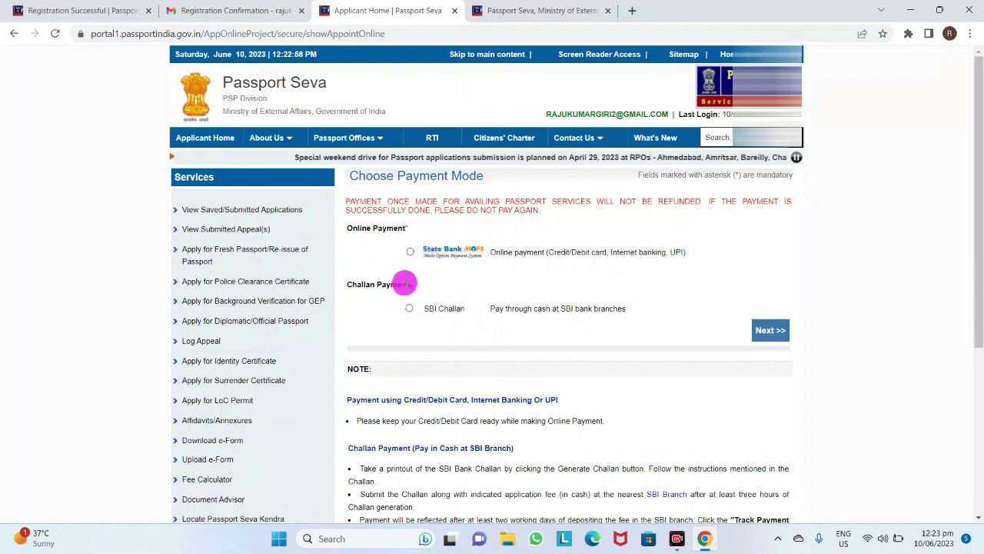
click(408, 249)
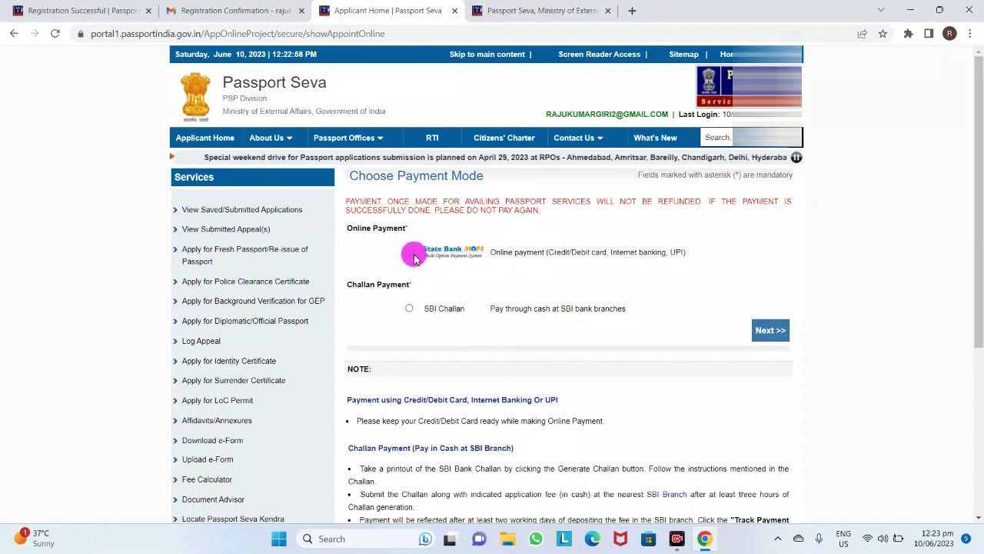
click(769, 327)
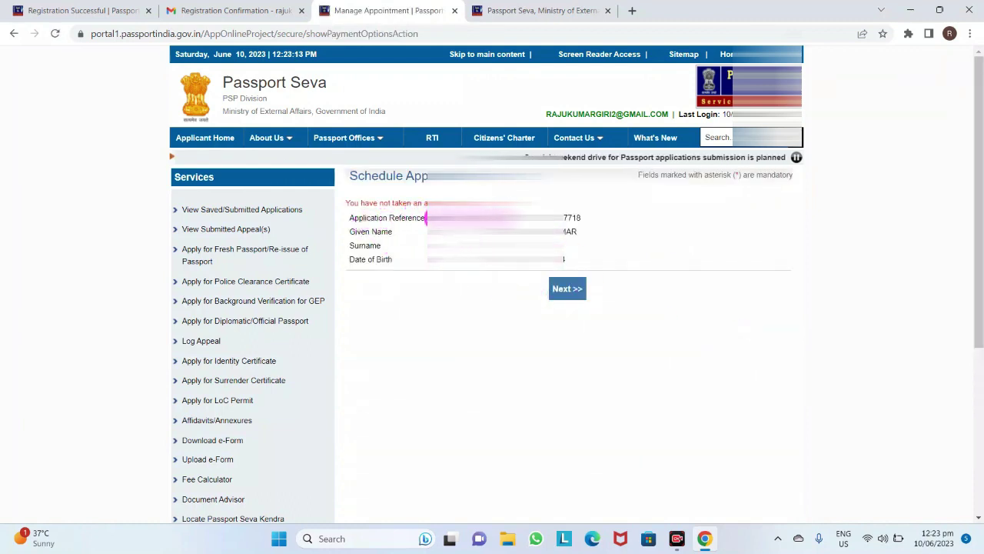
Select Post Office PSK Chapra as the appointment location
click(575, 292)
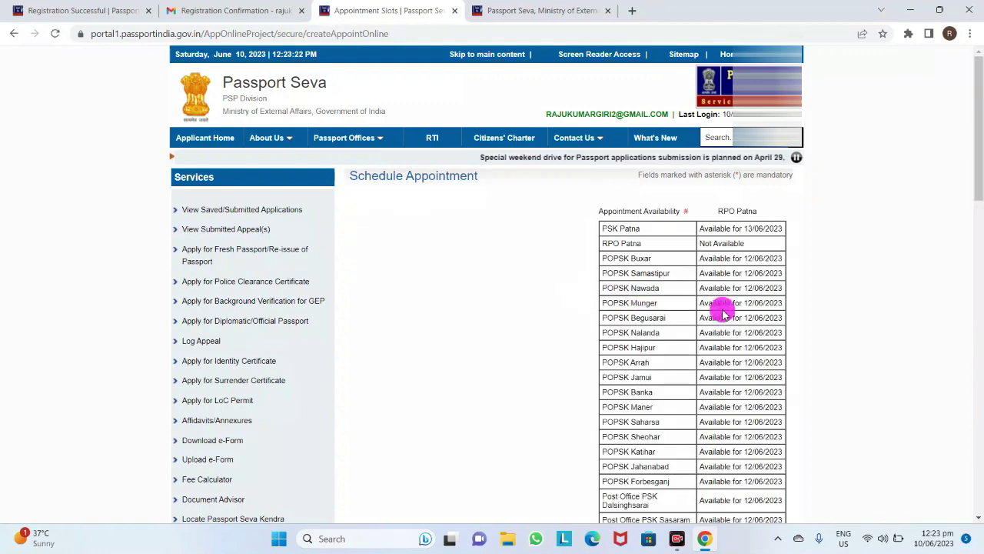
scroll(743, 345, down, 3)
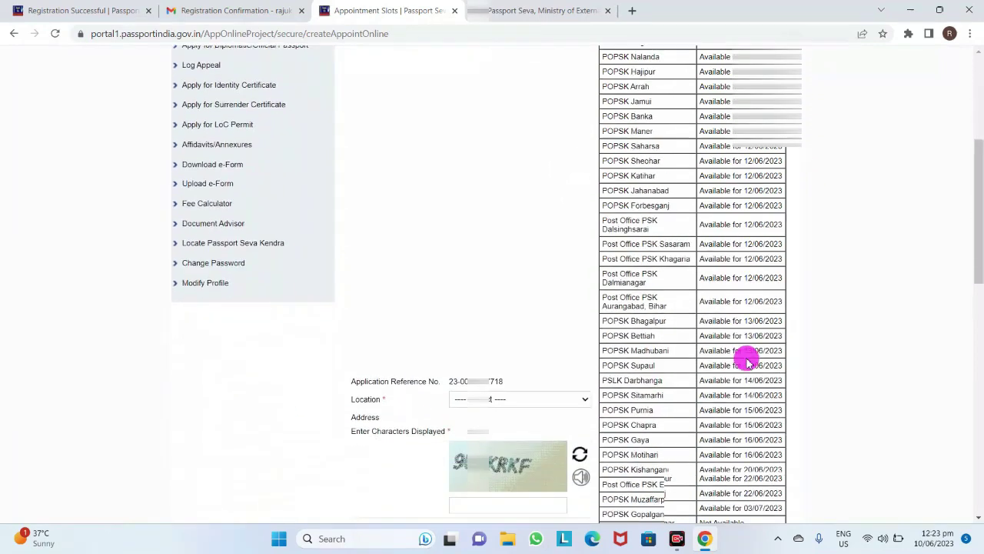
scroll(746, 359, down, 3)
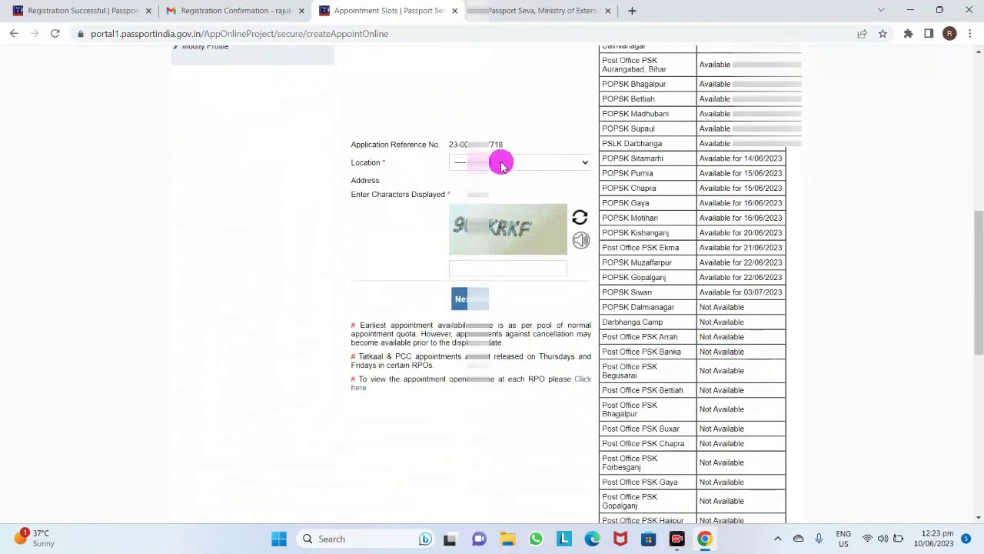
click(500, 162)
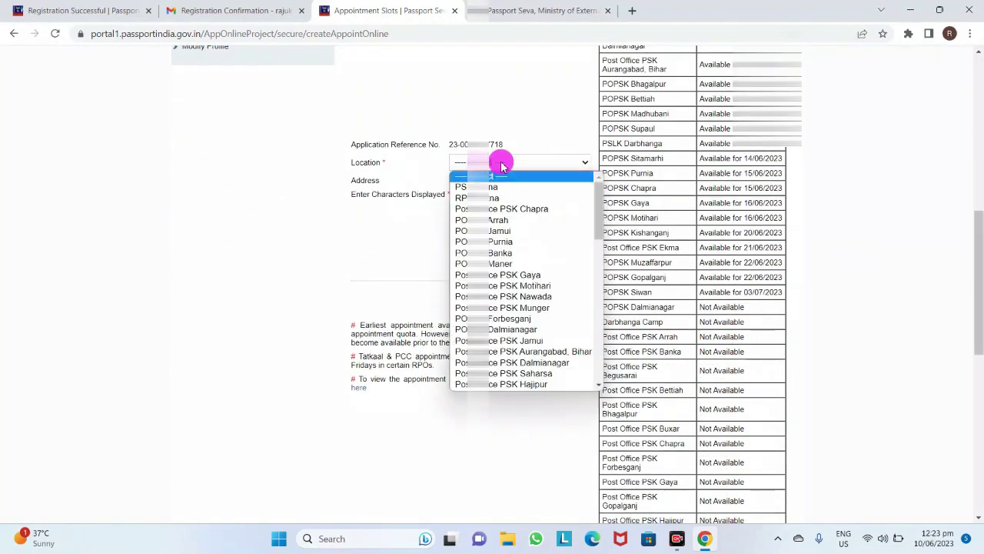
click(513, 209)
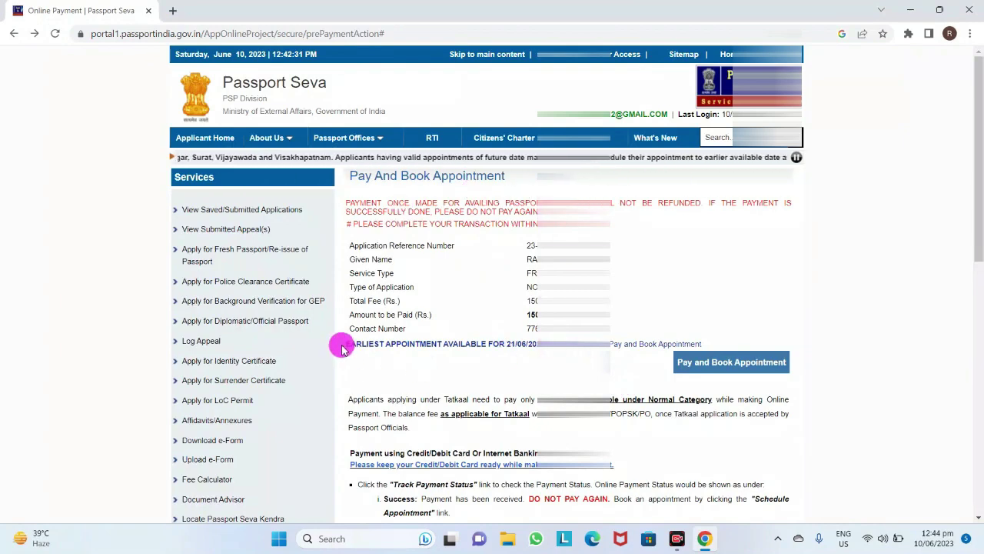
Note the earliest appointment availability, start Pay and Book Appointment, and accept the payment caution
drag(341, 345, 538, 347)
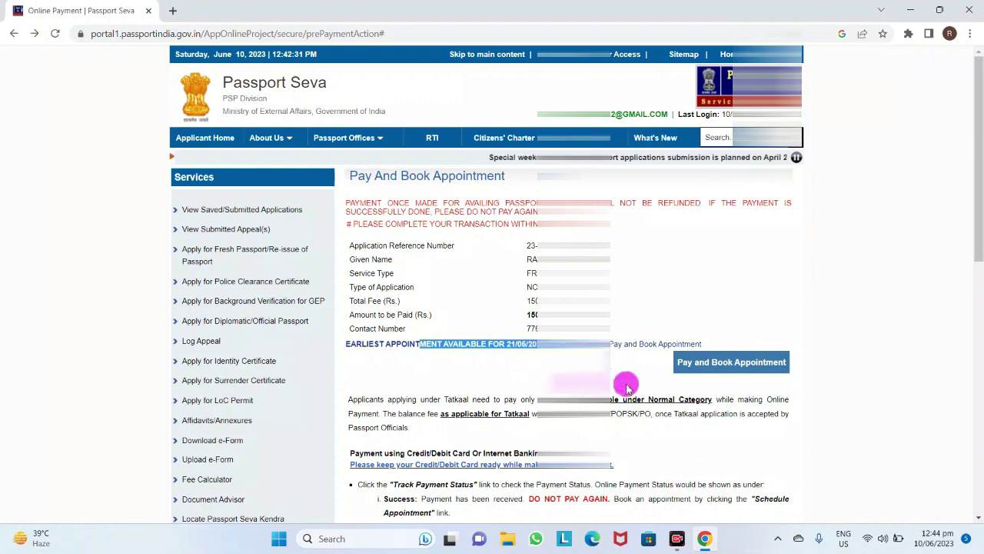
click(701, 364)
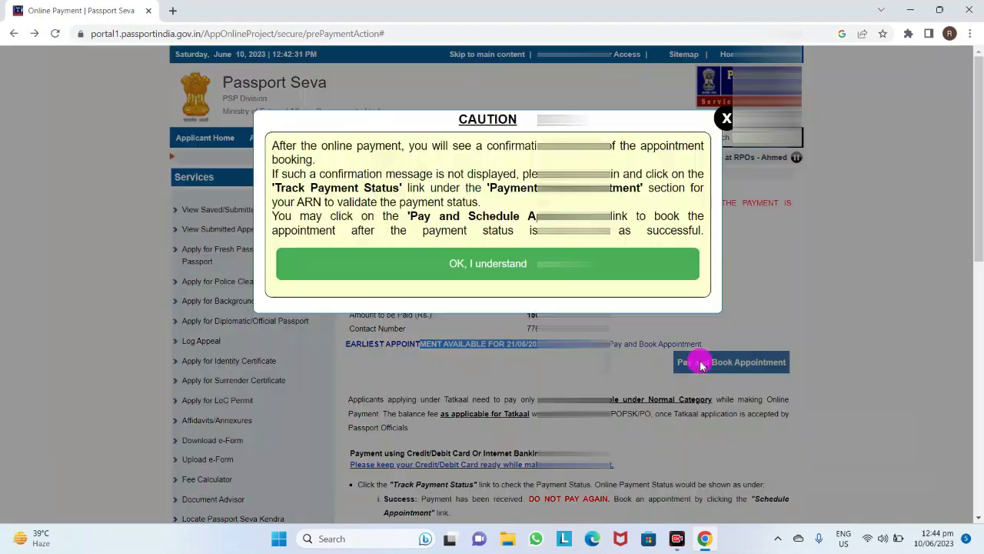
click(530, 265)
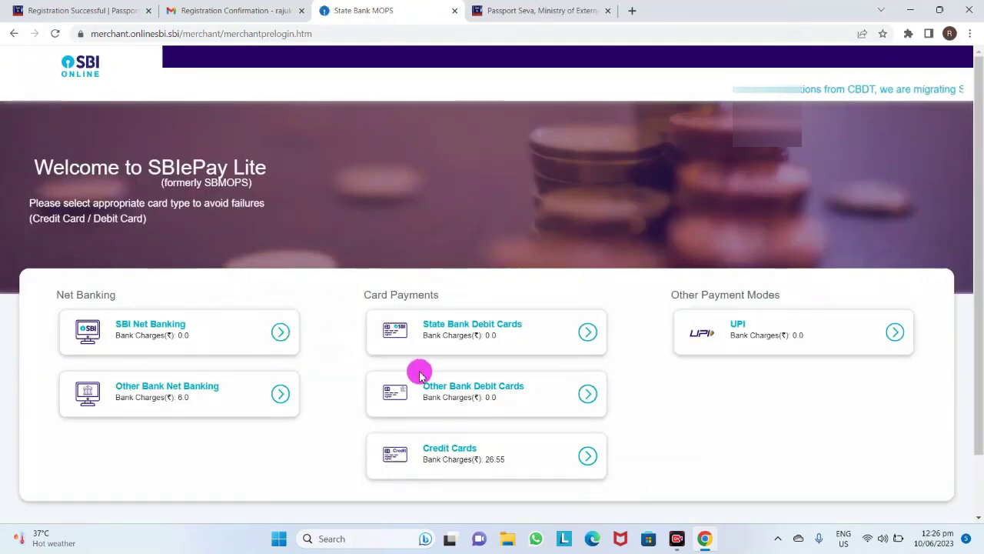
Scroll through the SBIePay Lite payment modes and their bank charges
scroll(624, 392, down, 1)
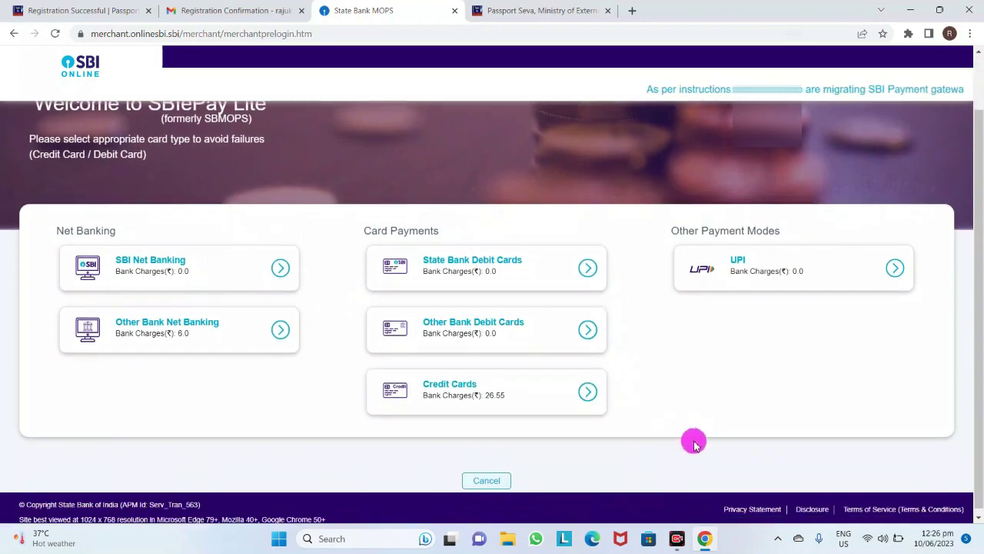